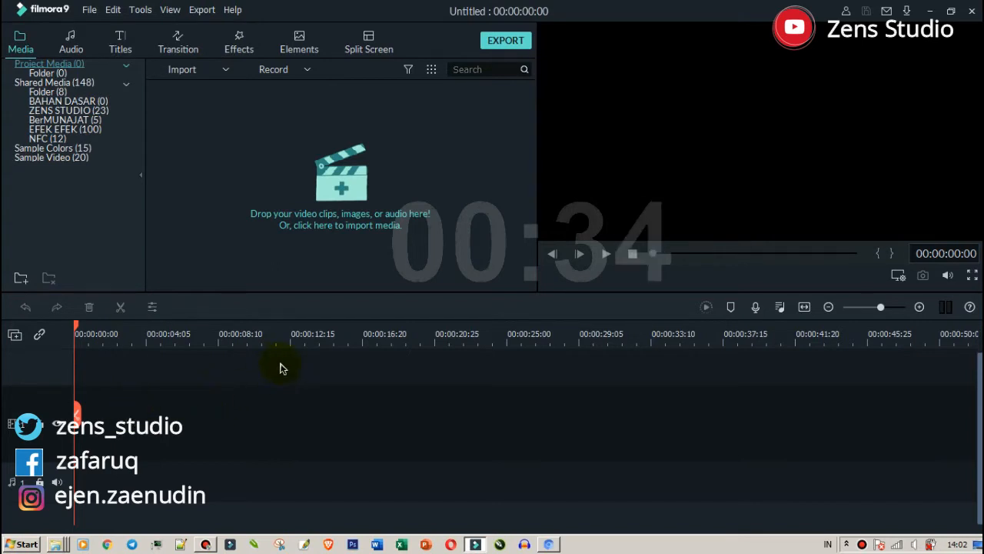
Place the Green sample color at the start of the first video track and stretch it to about 00:00:03:10
click(53, 148)
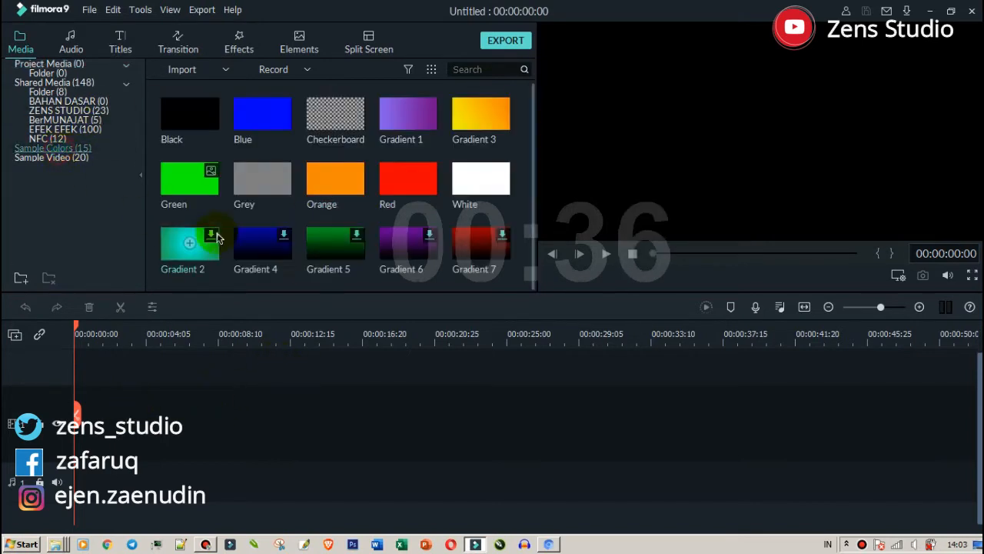
drag(202, 192, 84, 431)
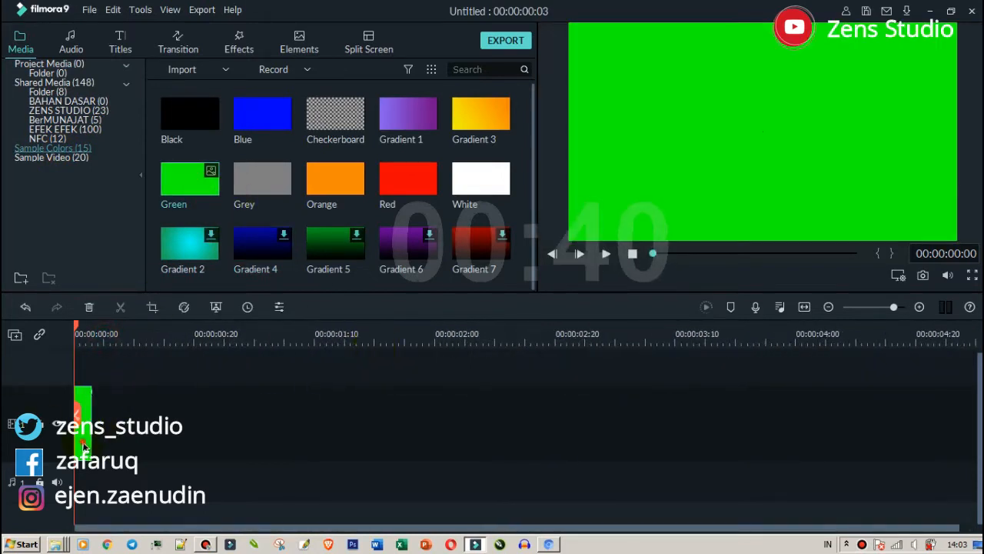
drag(91, 430, 584, 419)
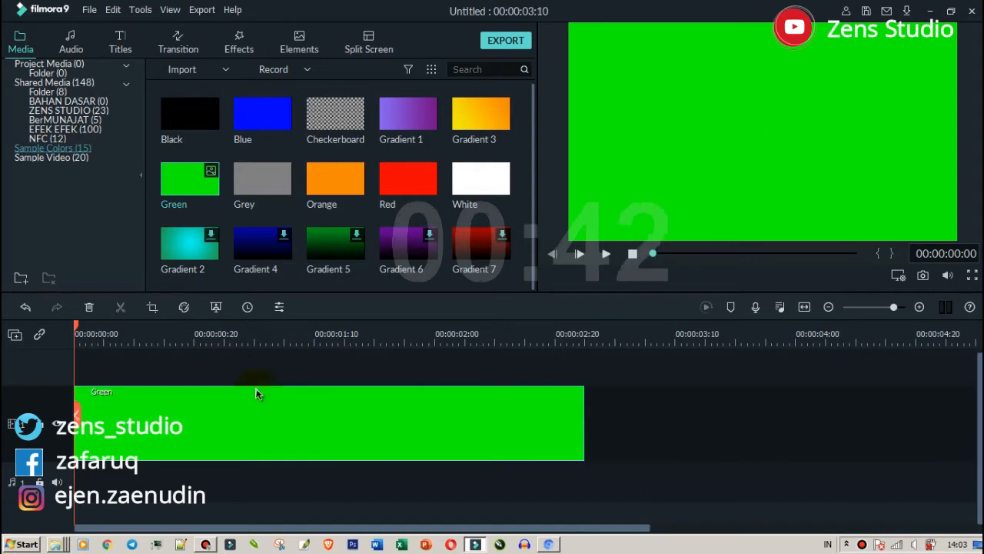
Find the Default Title by searching the titles for "defa" and place it above the green clip at the timeline start
click(121, 51)
click(508, 71)
click(497, 71)
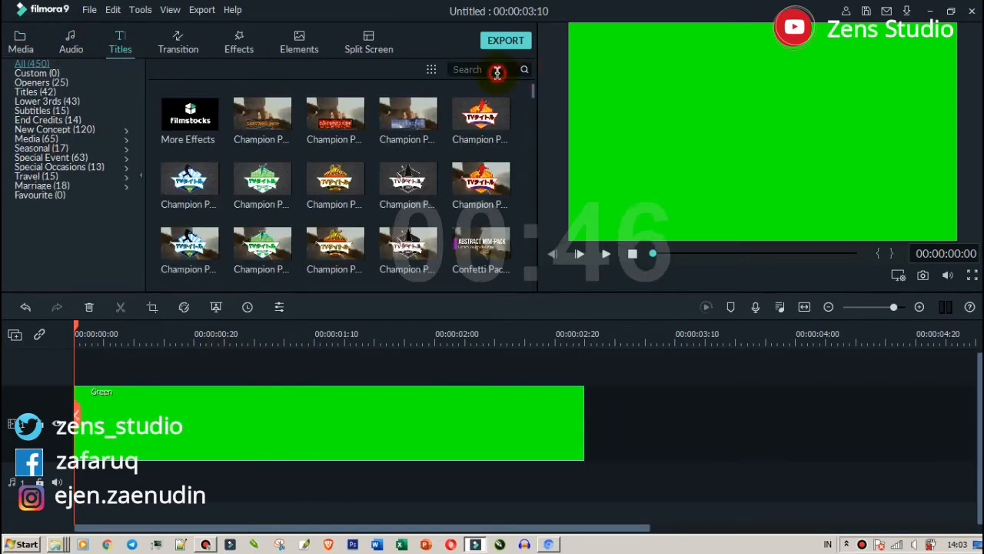
text(defa)
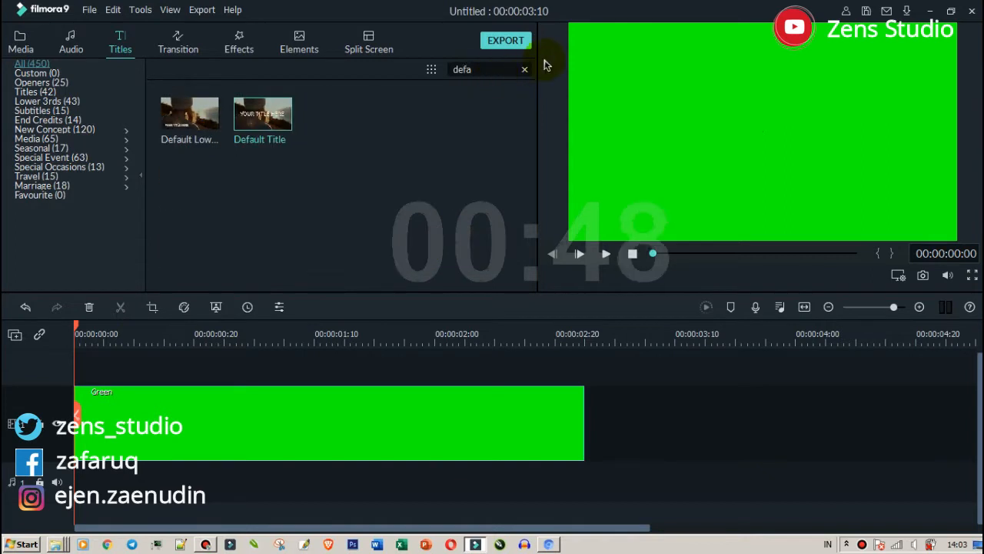
drag(232, 131, 79, 378)
Extend the green clip past the title's end to about 00:00:05:11 and keep the playhead at the timeline start
click(547, 460)
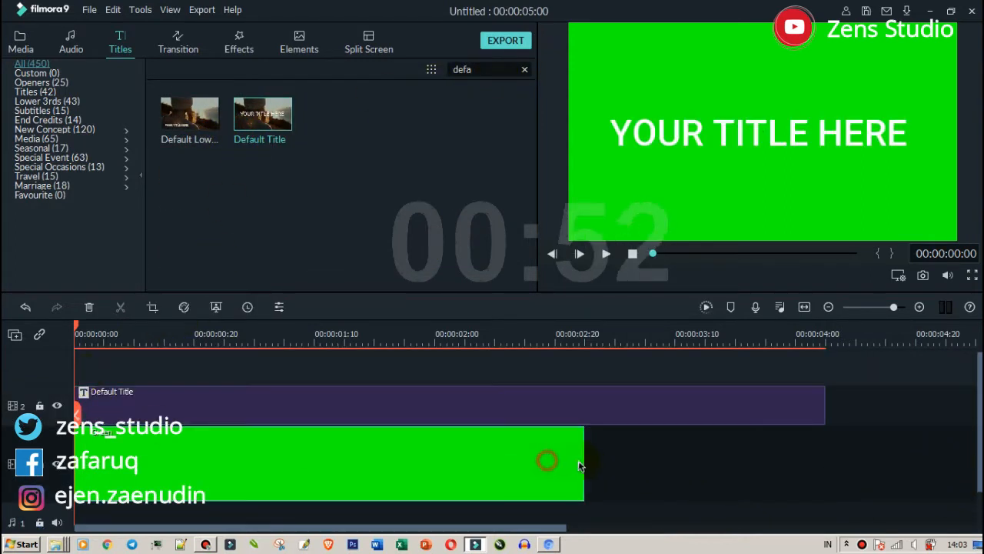
drag(583, 459, 891, 459)
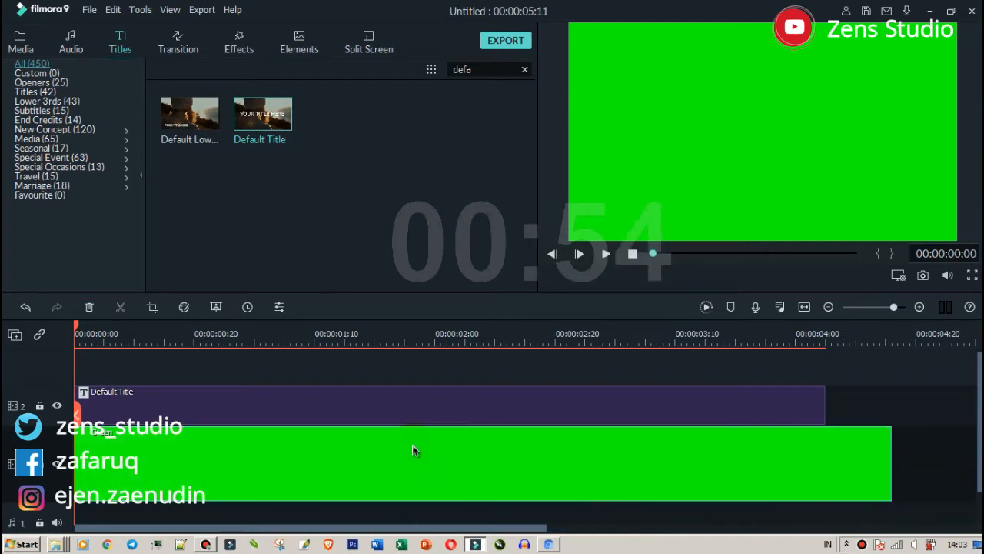
click(376, 406)
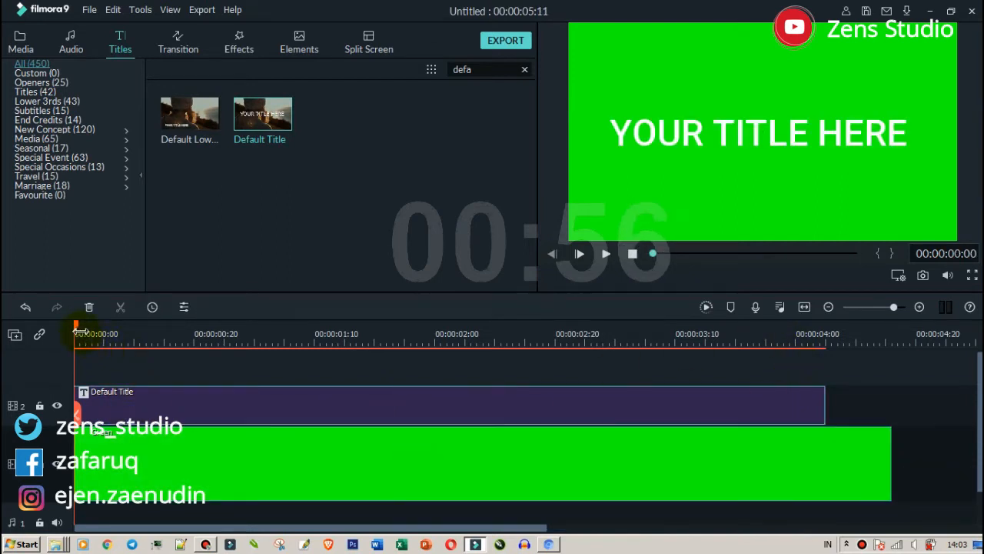
mouse_move(89, 330)
mouse_down()
mouse_move(87, 340)
mouse_move(76, 335)
mouse_up()
Replace the Default Title's placeholder text with "Halo Guys..."
click(175, 415)
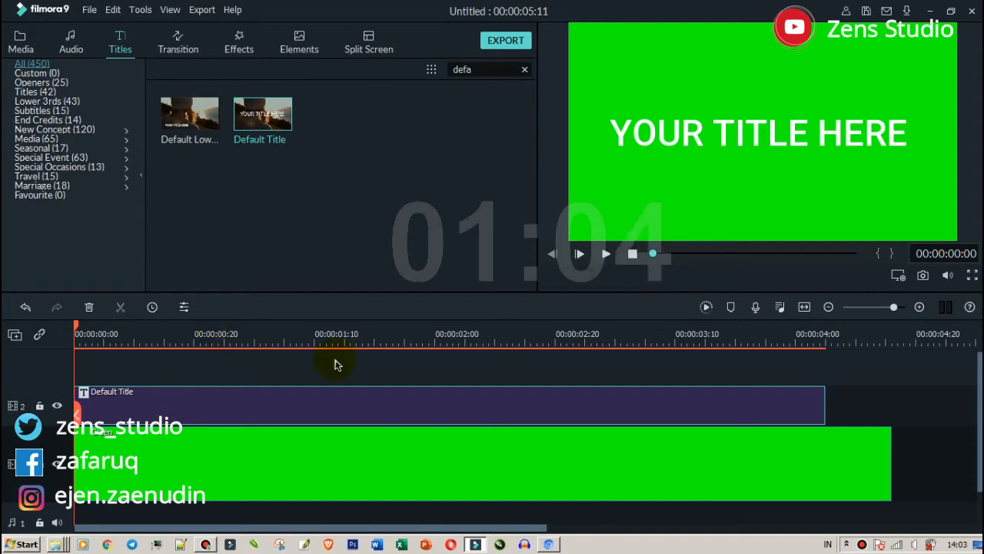
double_click(359, 403)
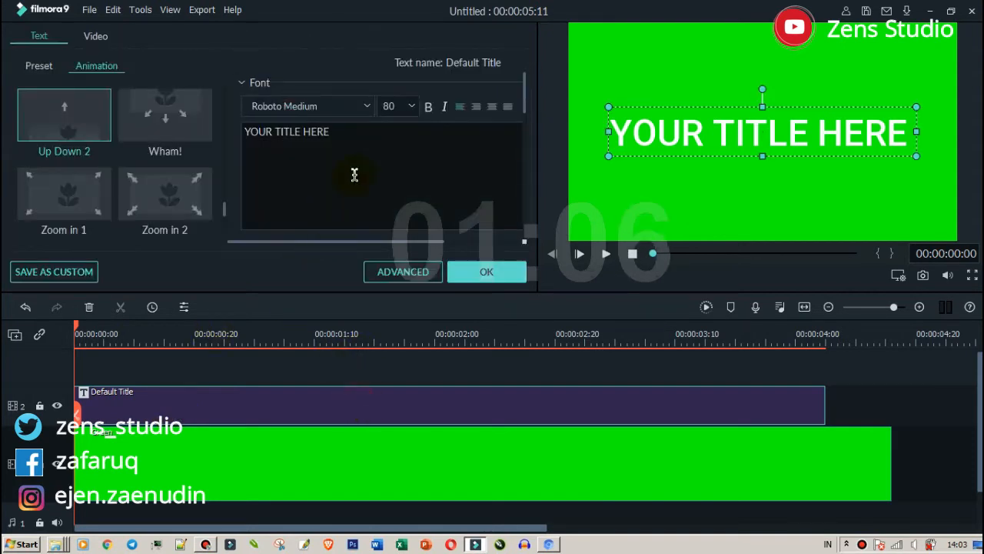
key(ctrl+a)
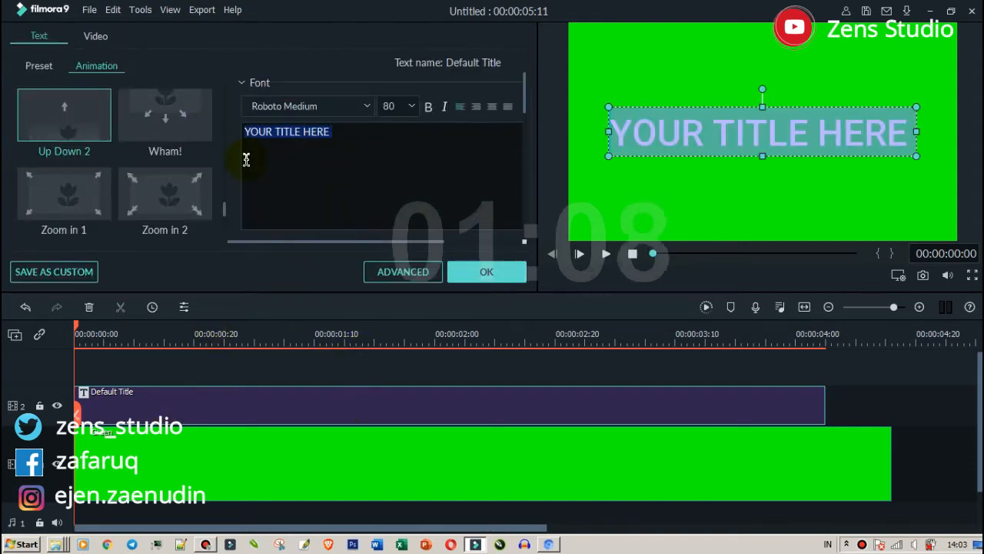
text(Halo)
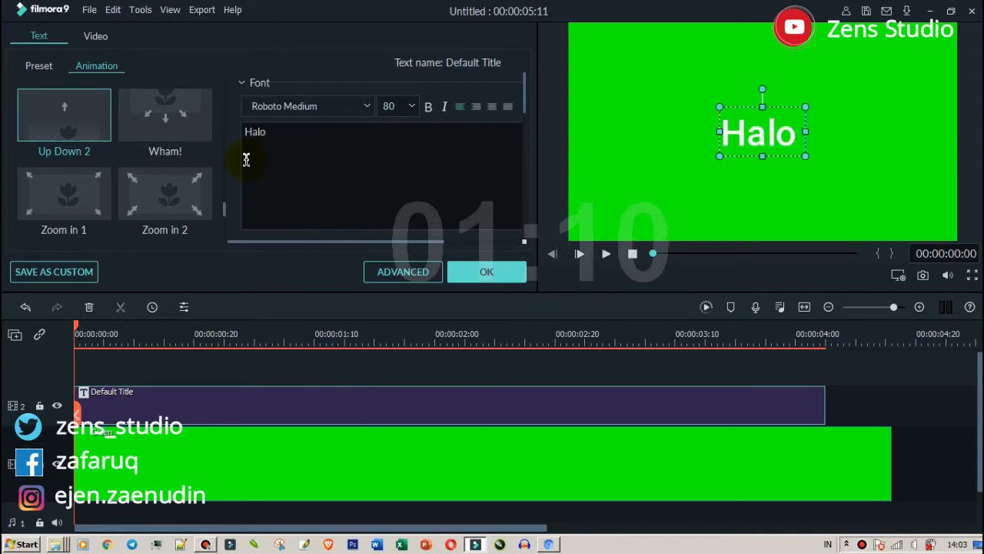
text( Guys)
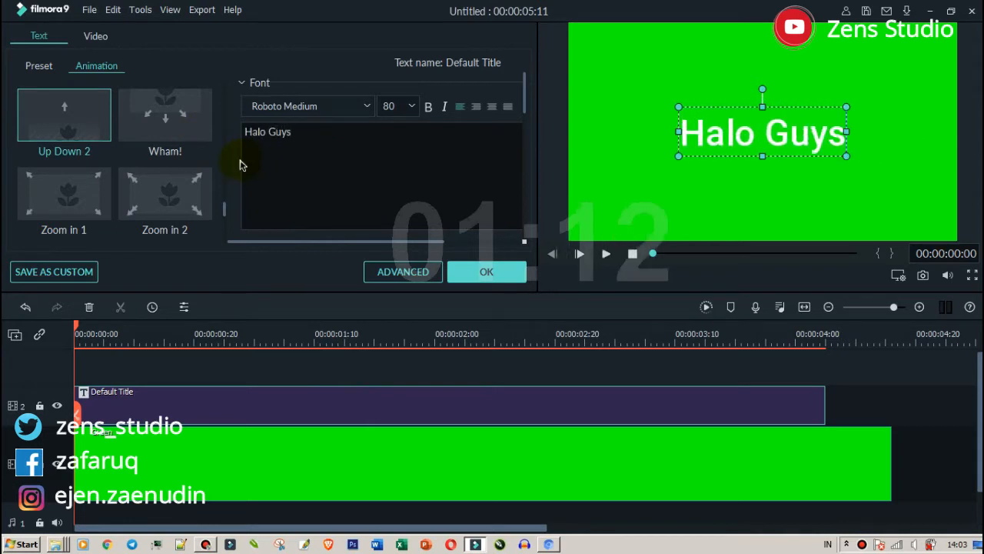
text(...)
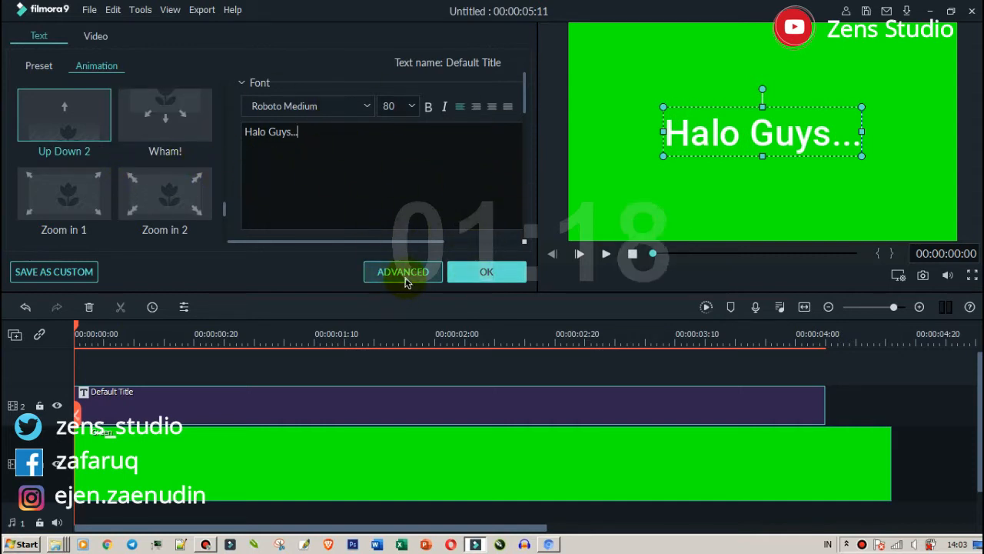
Set the font size of the "Halo Guys..." title to 56
click(411, 106)
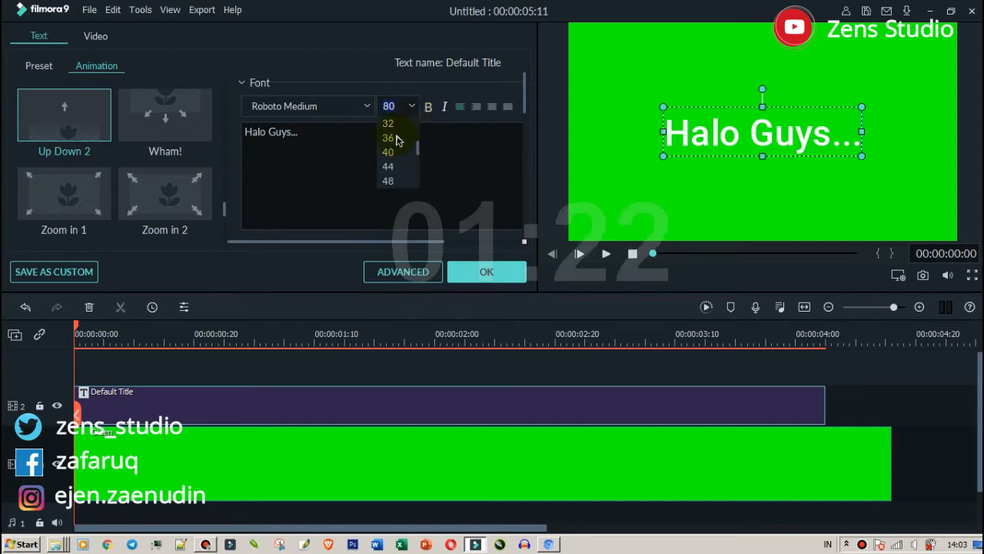
scroll(398, 157, up, 4)
scroll(398, 166, down, 2)
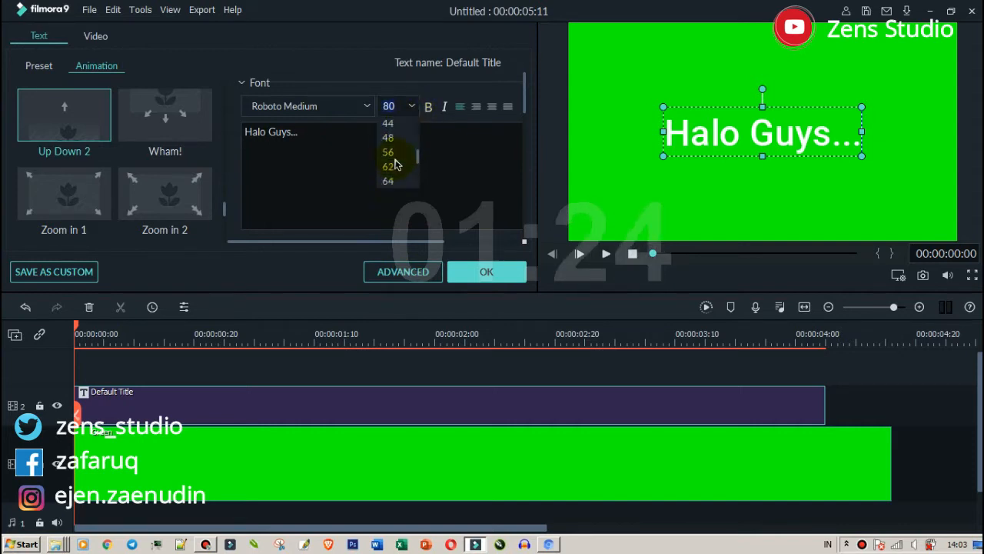
click(389, 153)
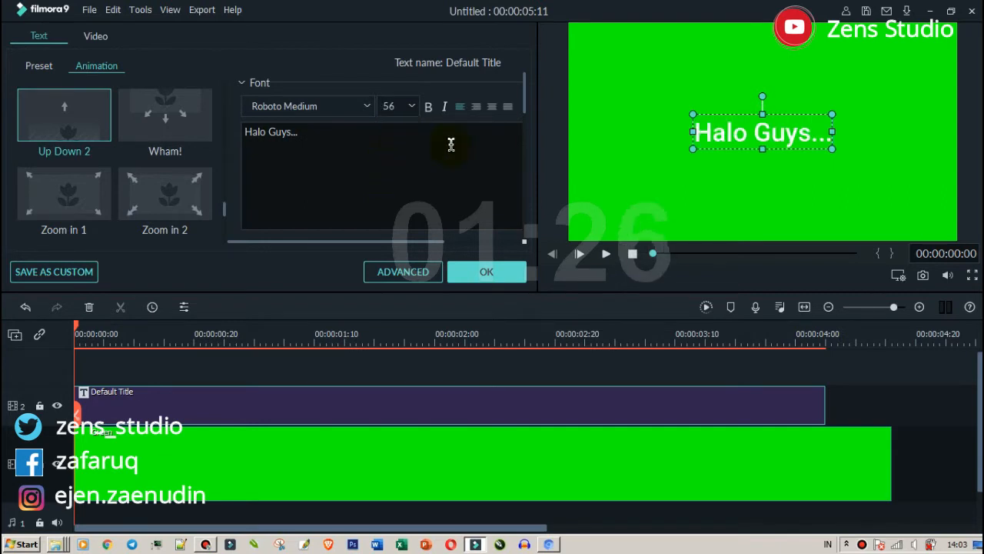
Try Gabriola and nearby fonts on the title, and set its font to Fugaz One
click(367, 109)
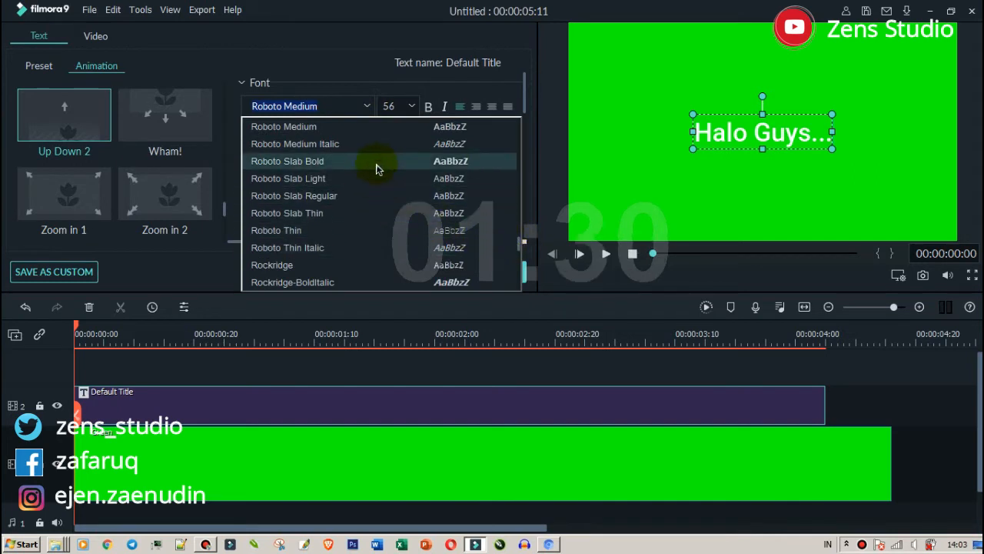
click(367, 107)
text(gabriola)
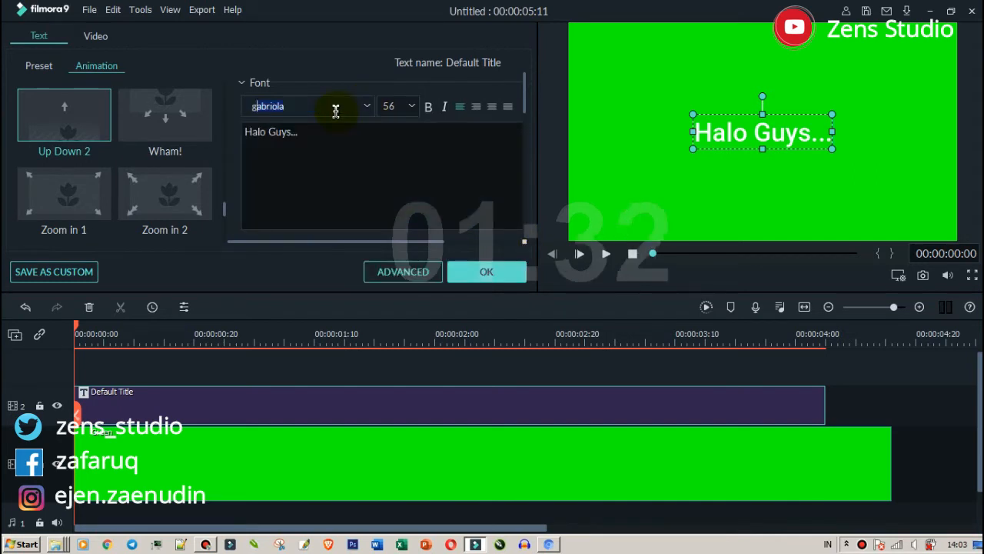
key(Return)
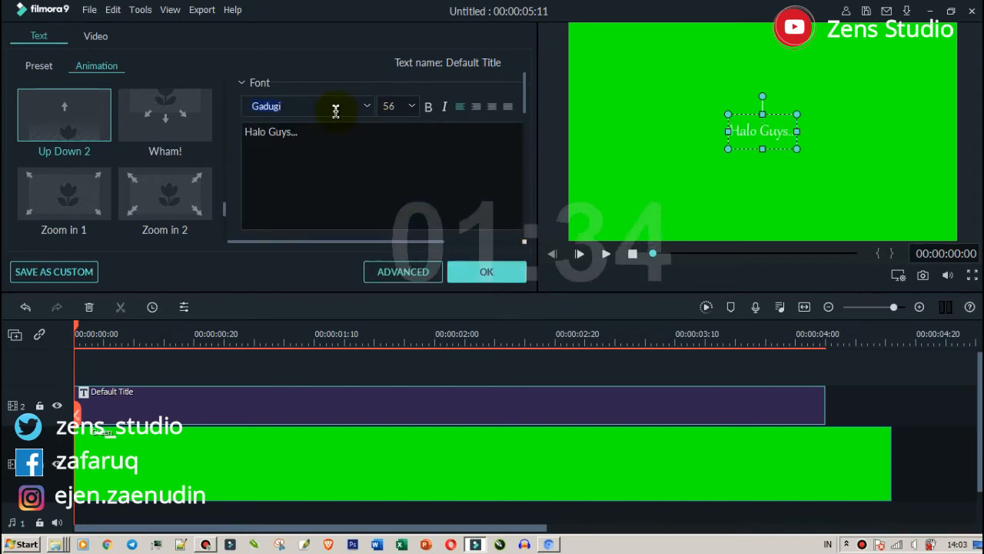
key(Up)
key(Up)
key(Up)
key(Up)
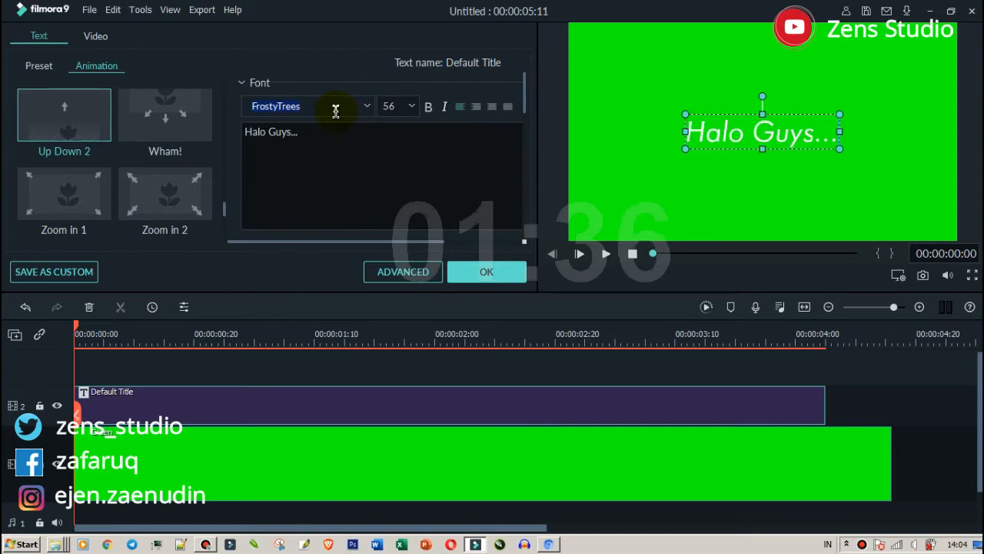
key(Down)
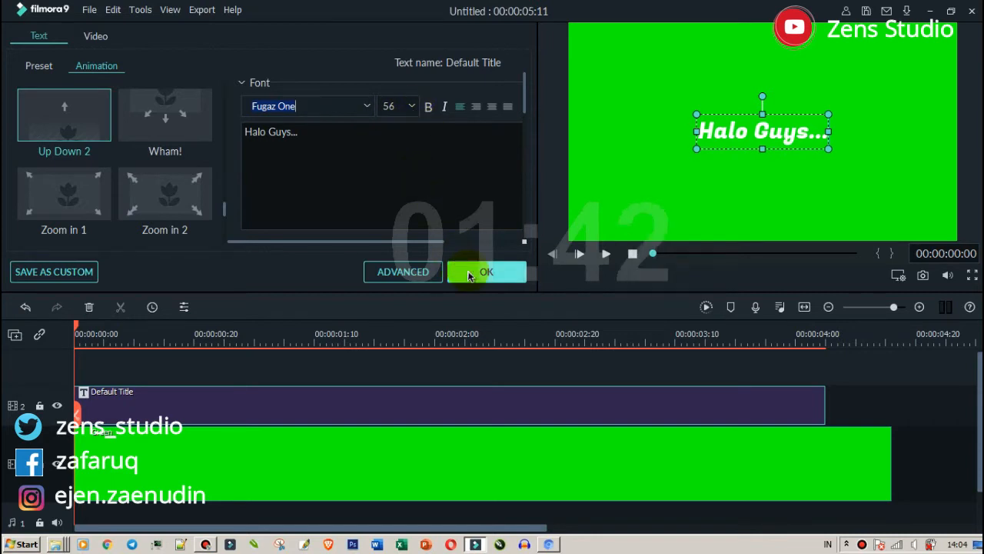
Apply the Up Down 2 text animation to the title, confirm the title edits, and play the result
click(47, 71)
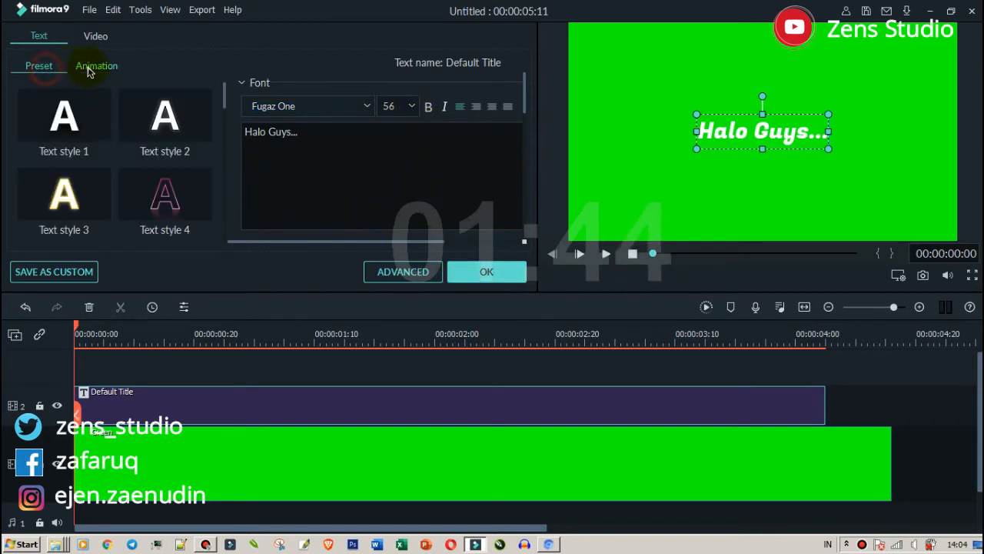
click(95, 66)
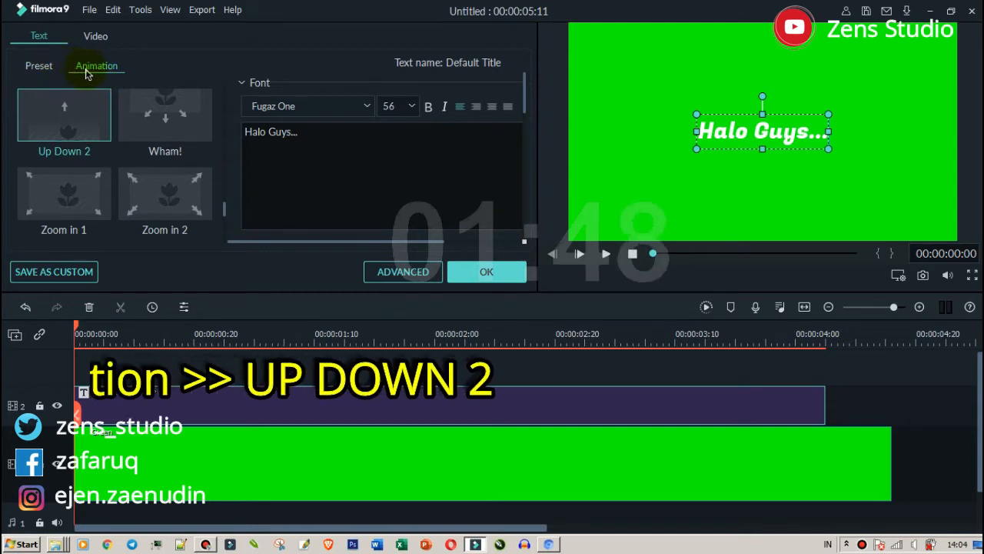
click(87, 71)
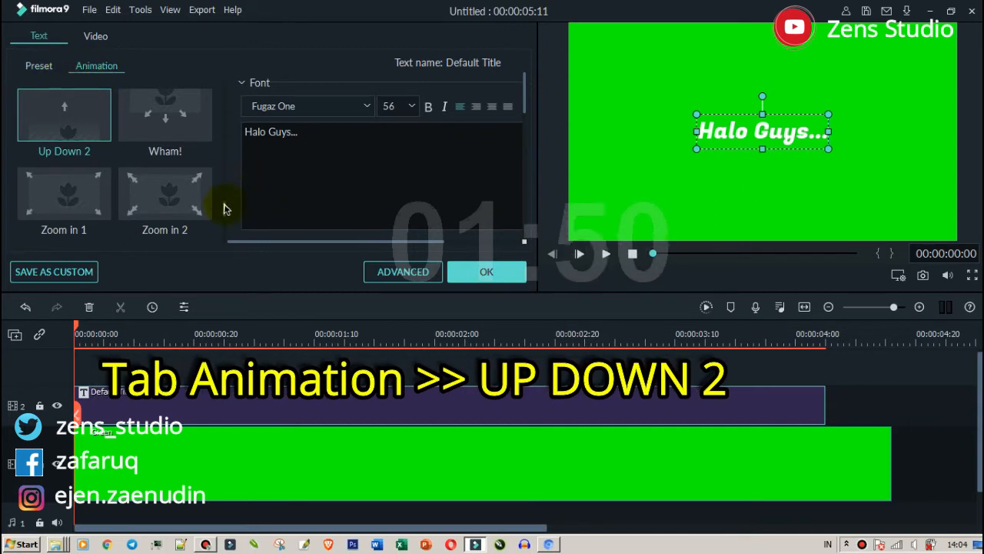
scroll(222, 204, down, 10)
scroll(222, 205, up, 10)
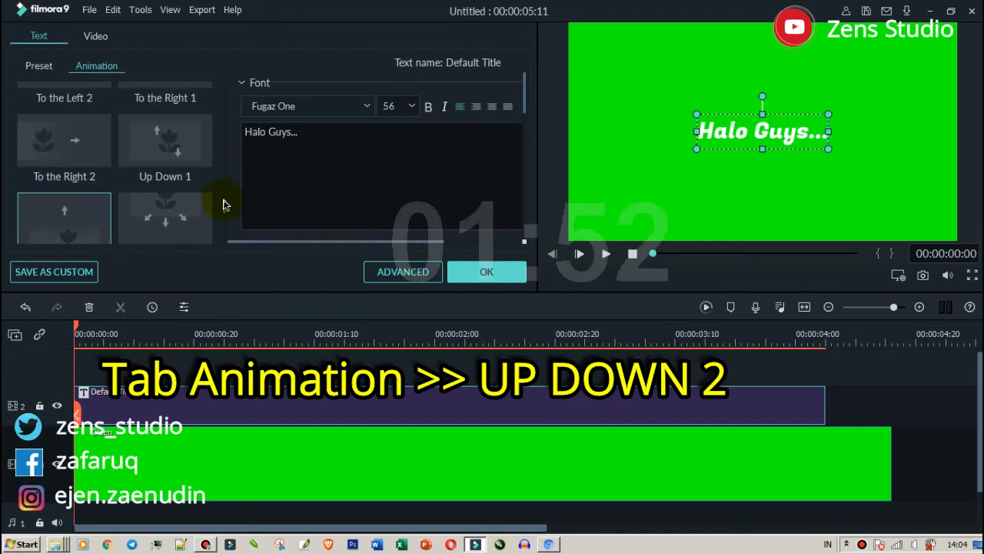
scroll(223, 204, down, 1)
scroll(54, 143, up, 1)
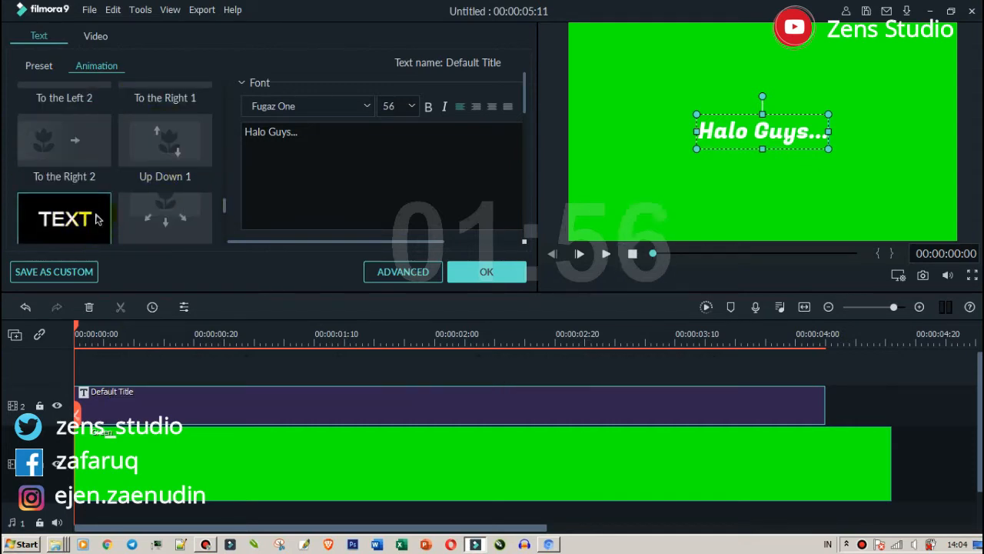
click(98, 220)
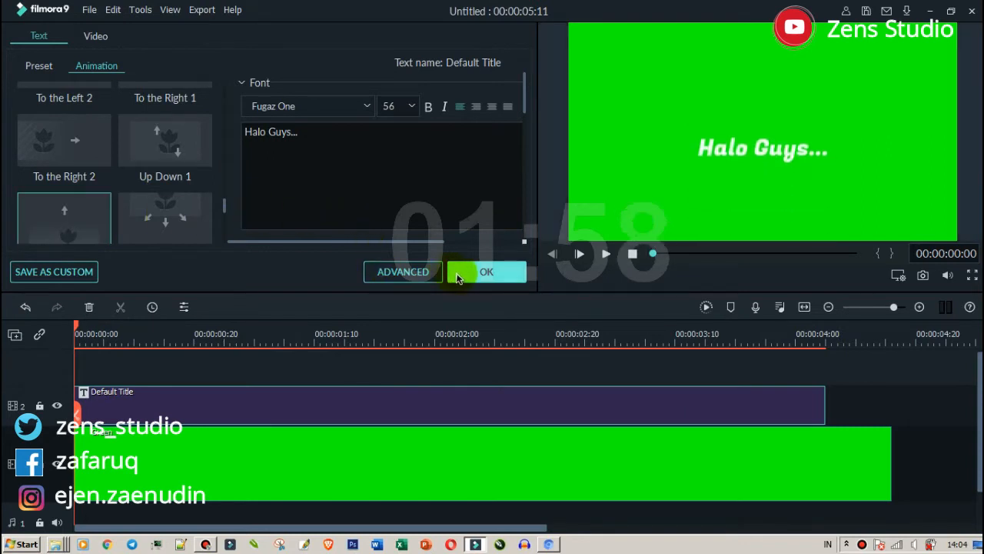
click(486, 273)
click(606, 253)
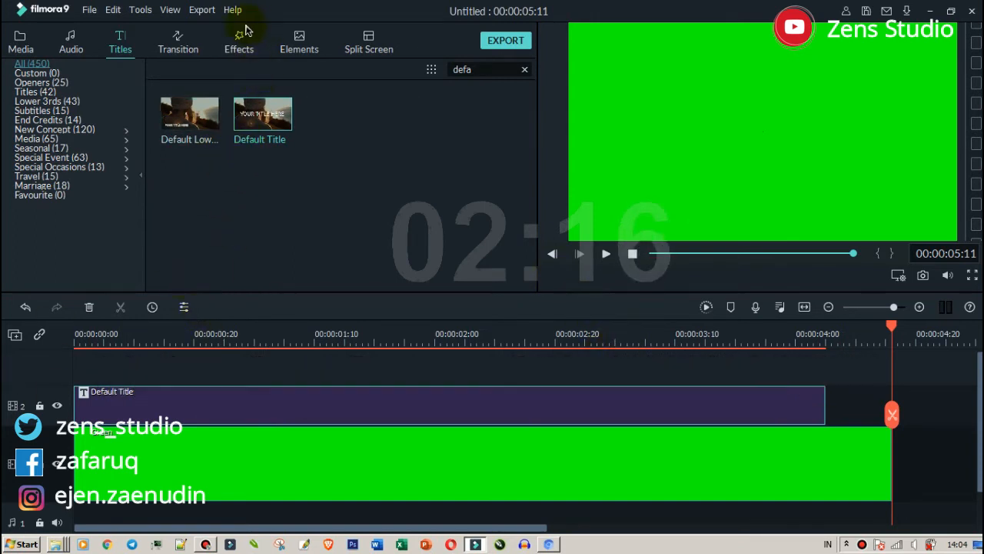
Add the Mild shake filter on a track above the title from the timeline start and stretch it to about 00:00:05:12
click(240, 46)
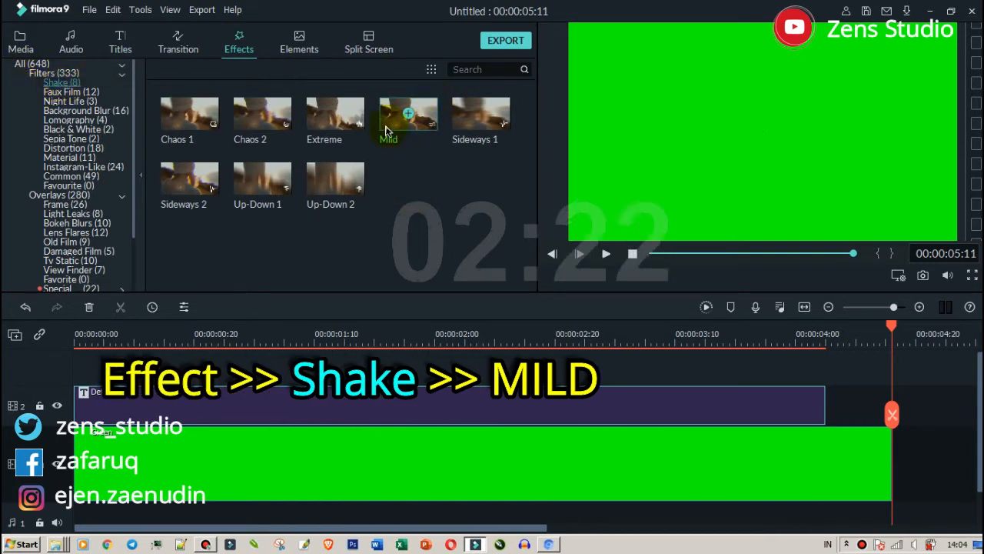
drag(386, 127, 80, 365)
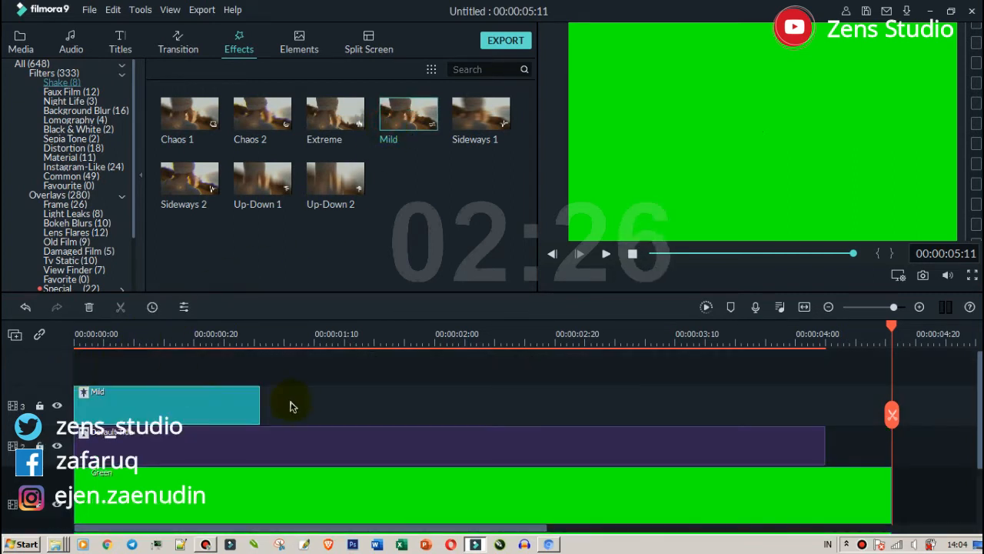
drag(258, 413, 904, 403)
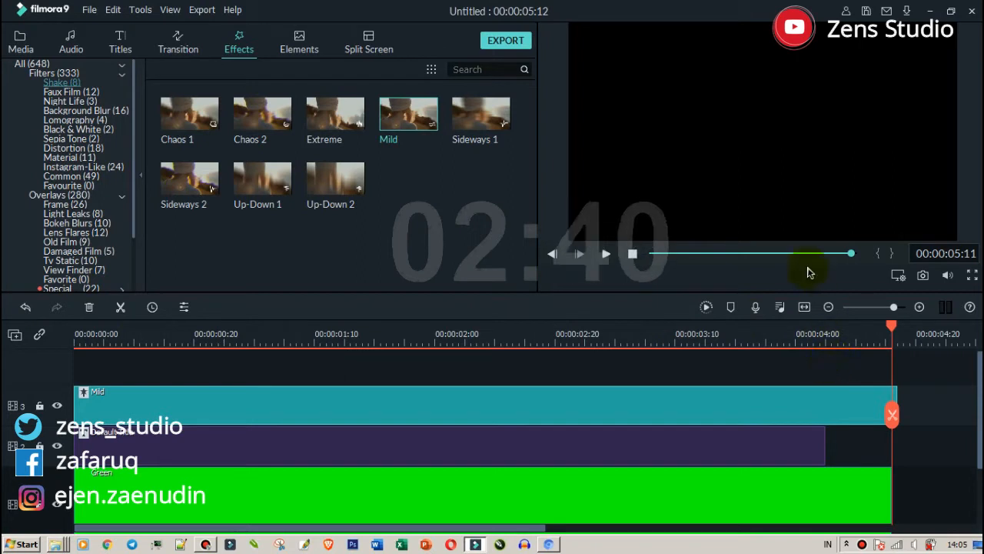
Play the timeline from the start to check the title with the shake effect, and pause it
click(633, 256)
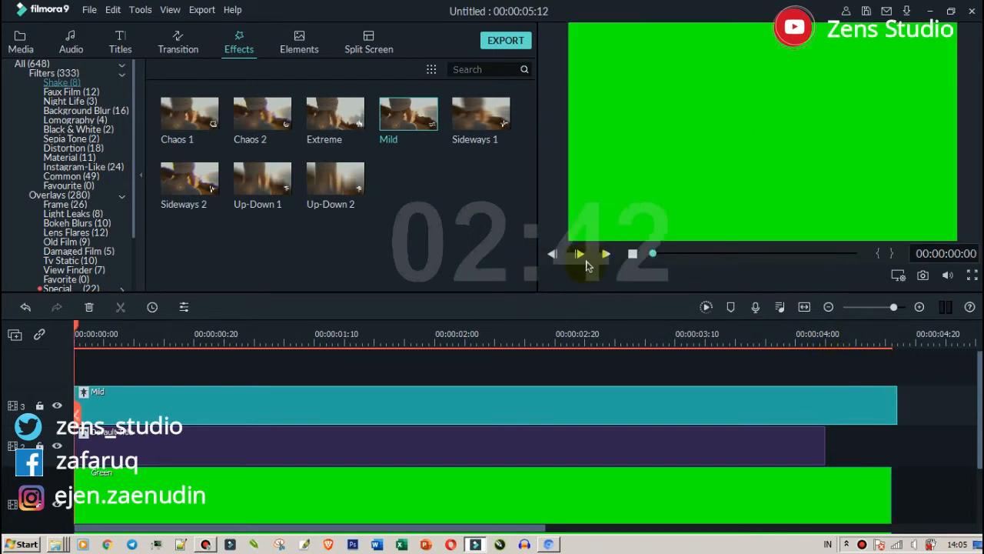
click(604, 255)
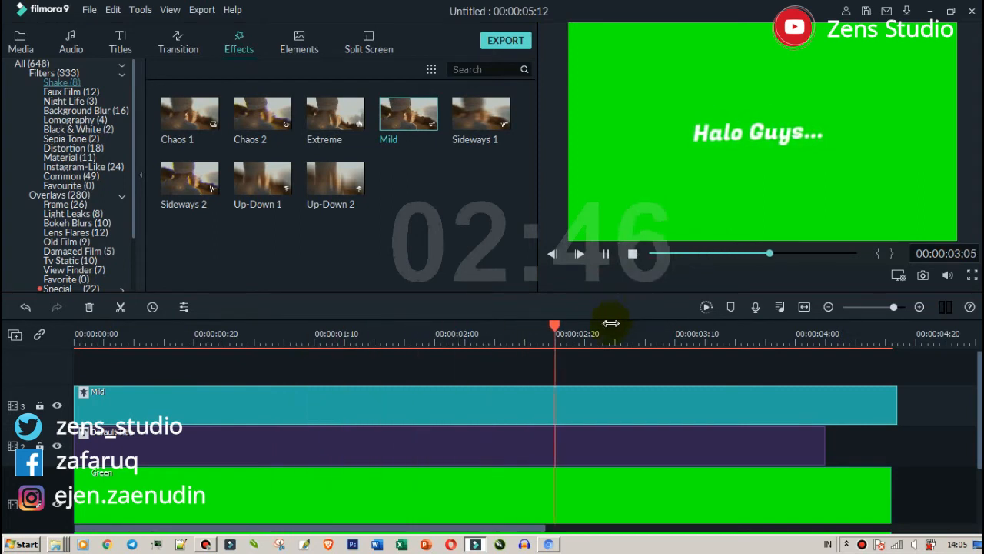
click(607, 255)
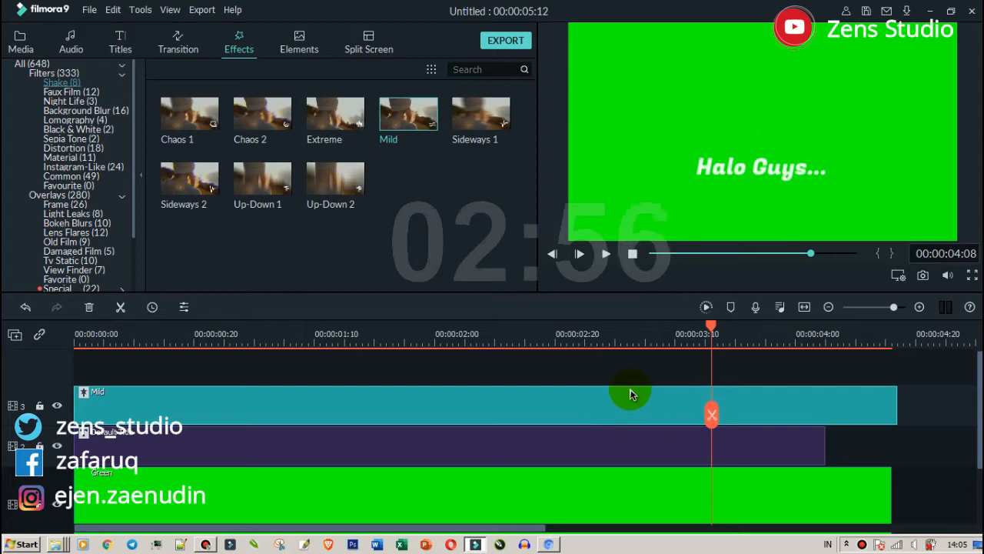
Adjust the Mild effect's Position Z, trying 8.90, 15.62 and 12.93 at different frames, and confirm it at 15.41
double_click(250, 405)
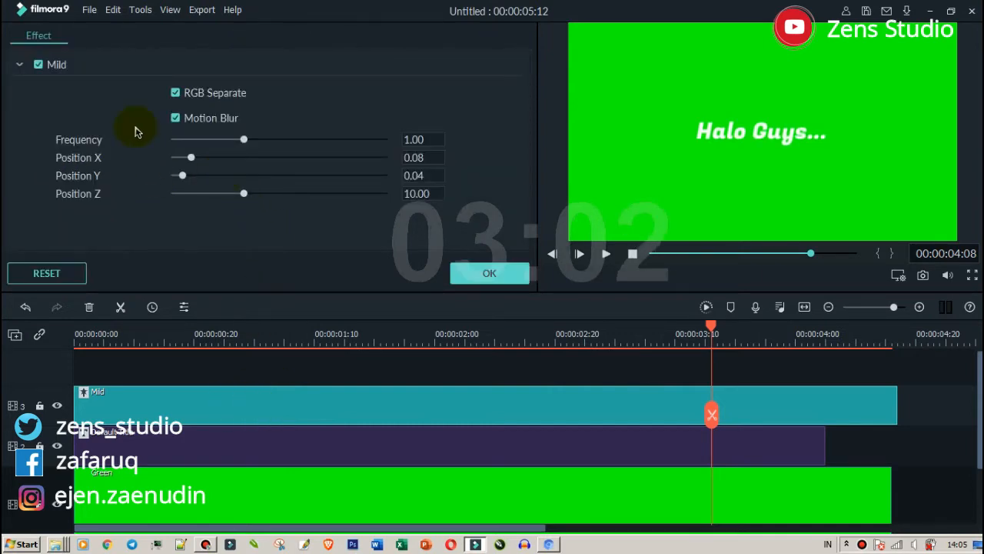
click(21, 65)
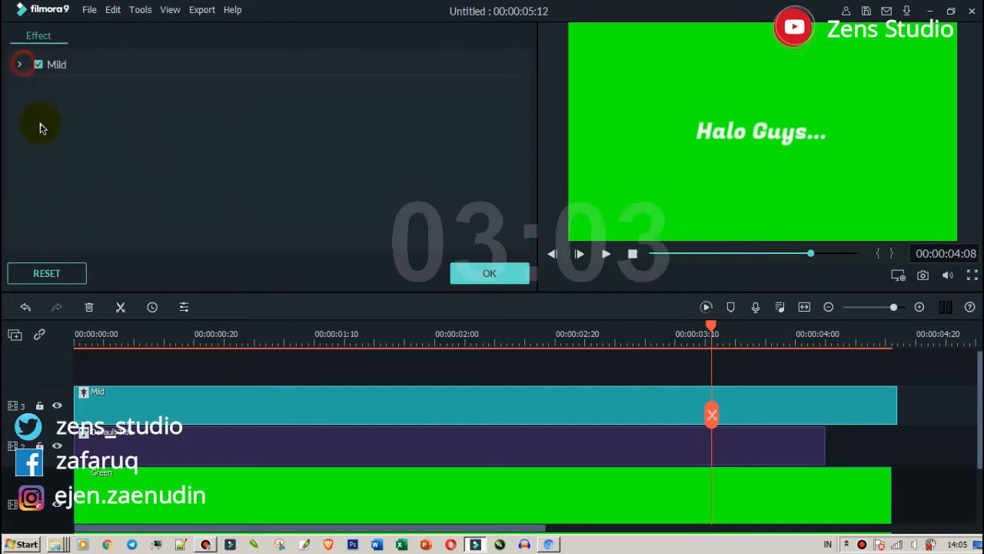
click(21, 65)
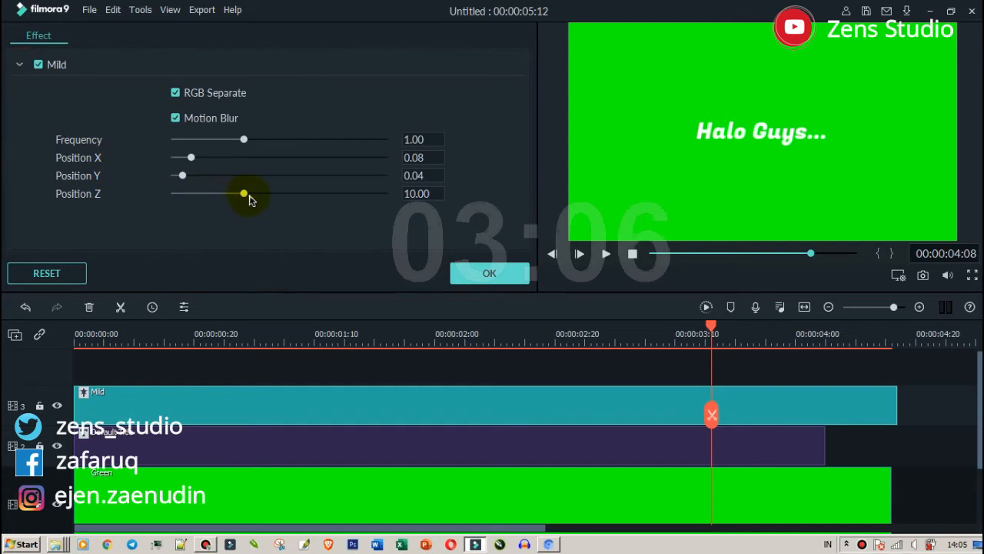
mouse_move(254, 196)
mouse_down()
mouse_move(297, 196)
mouse_move(239, 199)
mouse_up()
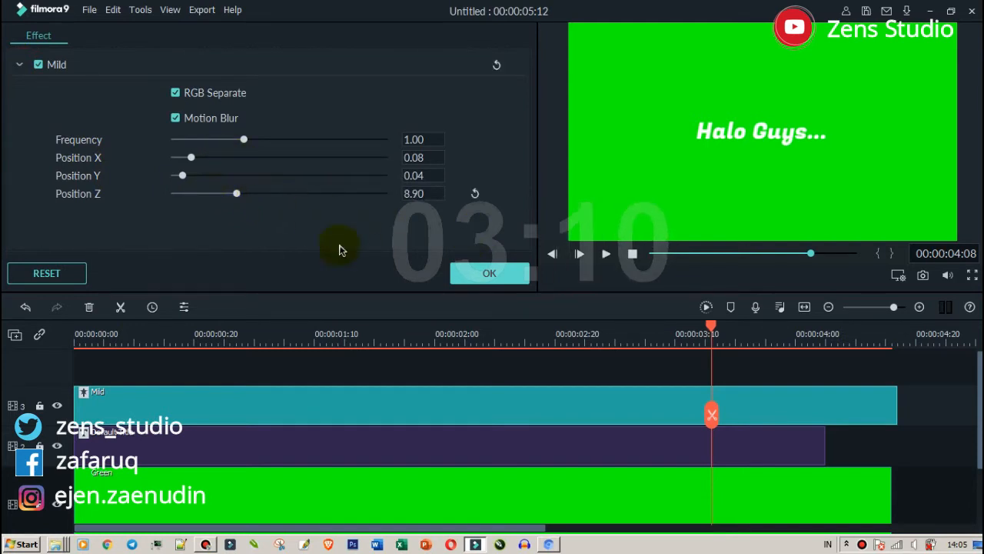
click(370, 341)
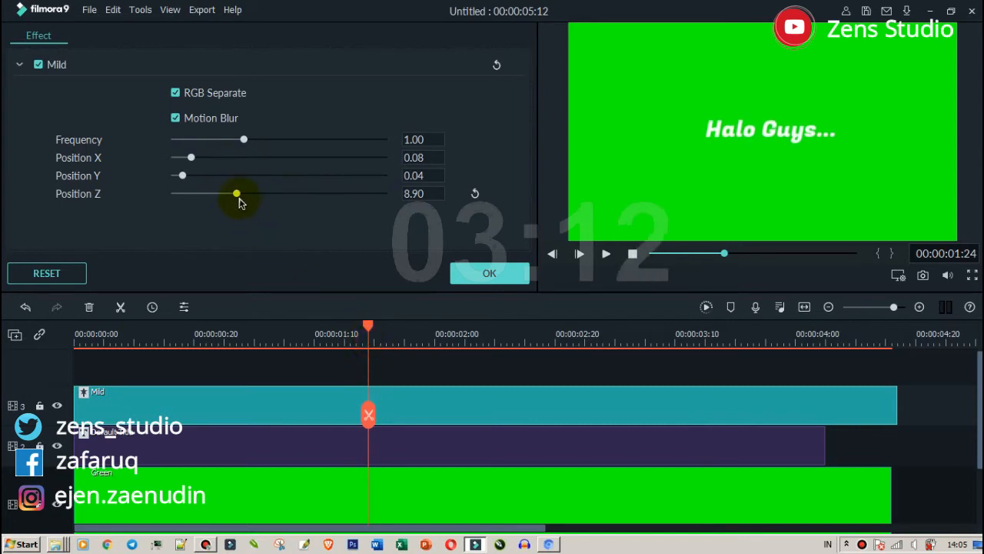
mouse_move(295, 208)
mouse_down()
mouse_move(327, 198)
mouse_move(282, 194)
mouse_up()
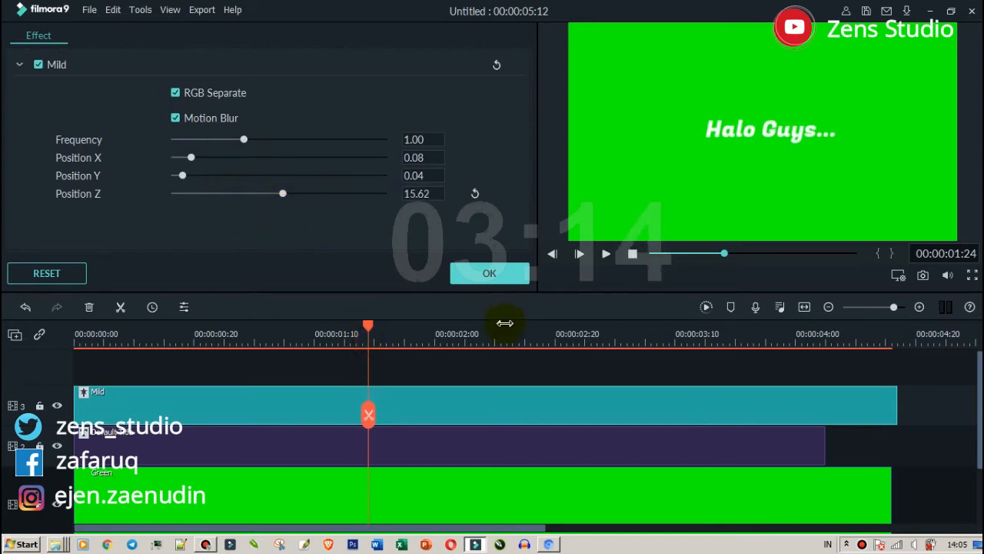
click(501, 331)
click(633, 333)
click(646, 332)
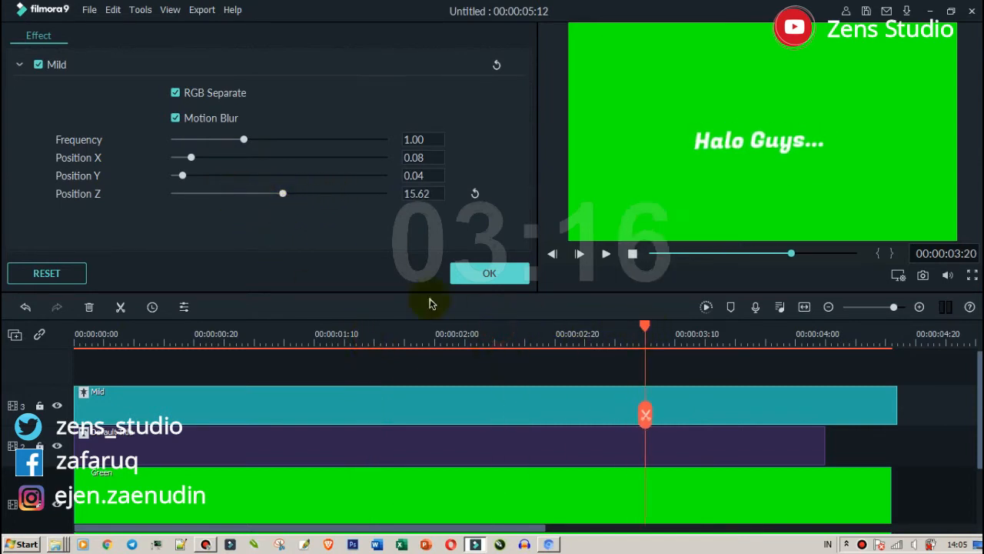
drag(319, 198, 264, 195)
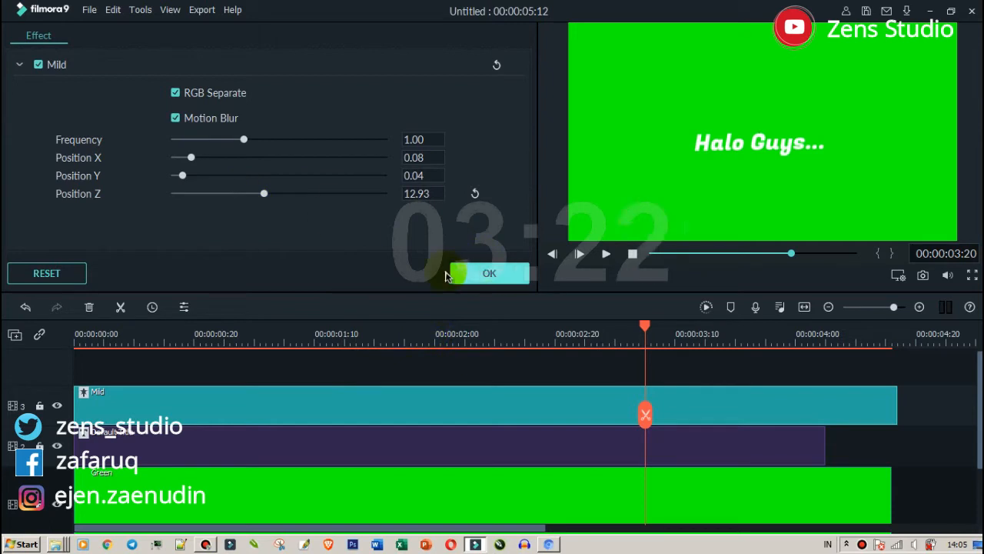
click(264, 195)
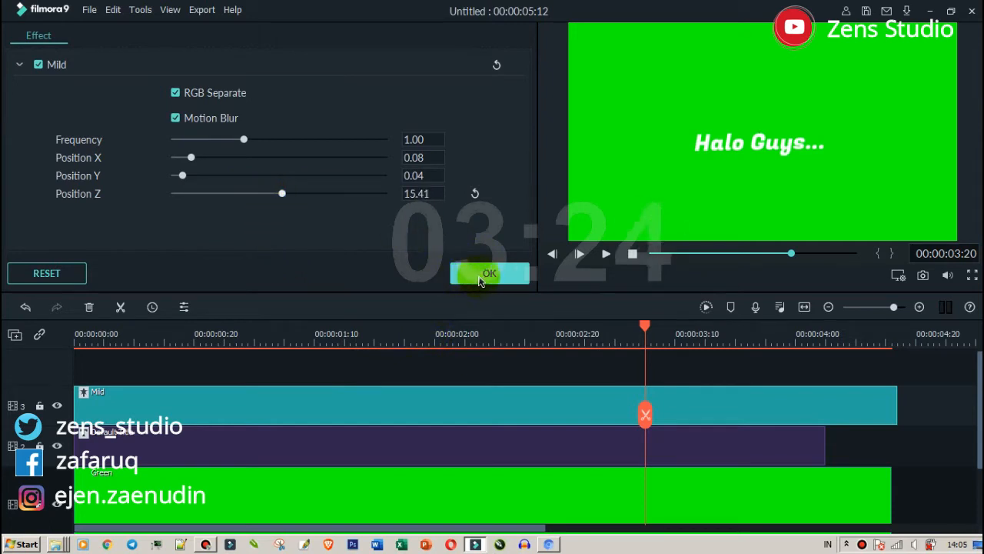
click(489, 273)
Play the timeline to check the title with the stronger shake, and pause it
click(632, 254)
click(607, 255)
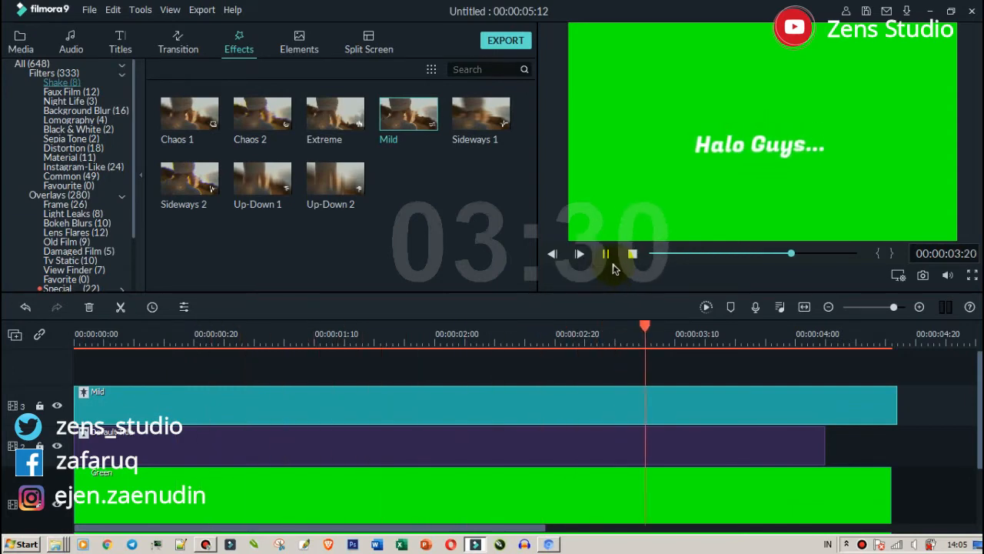
click(755, 415)
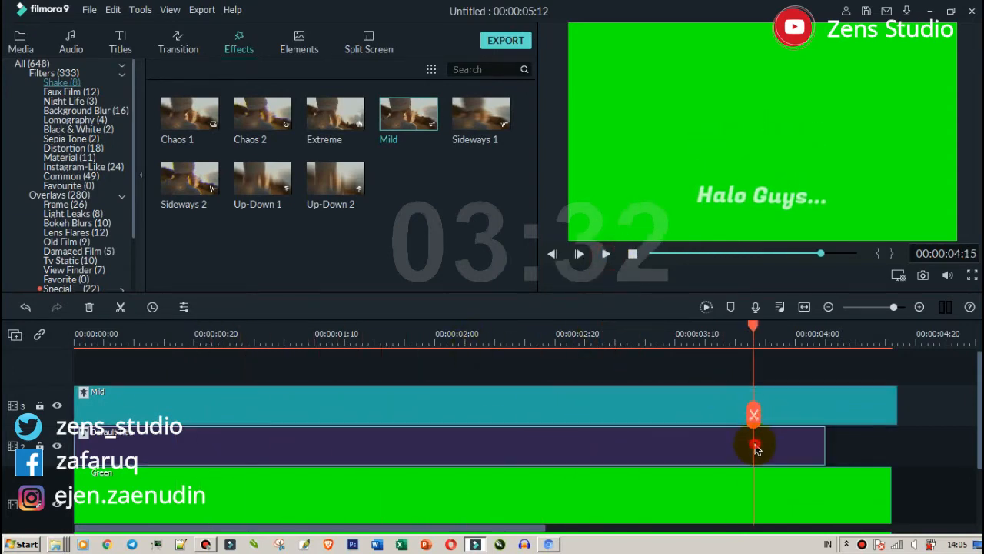
Extend the end of the Mild effect on the timeline to about 00:00:10:11
scroll(692, 346, down, 2)
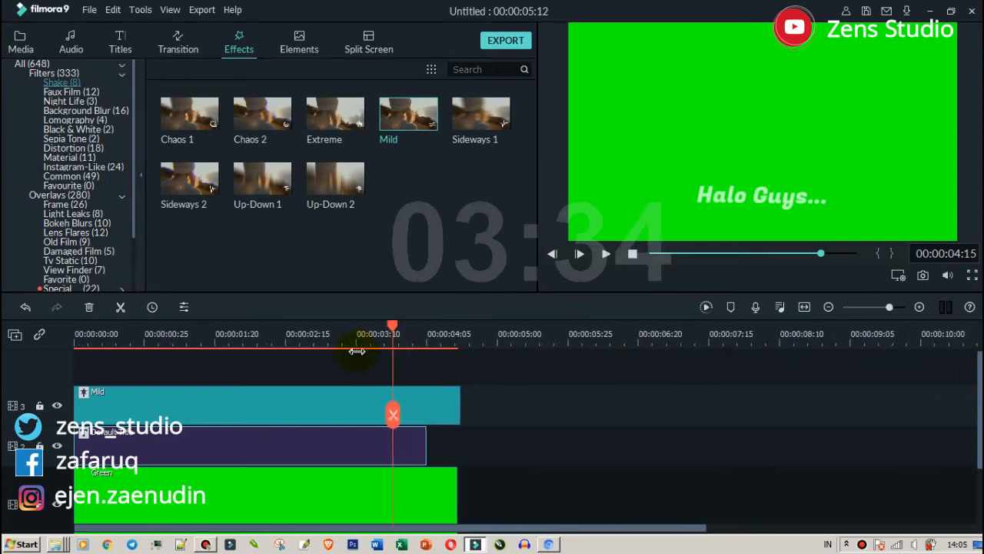
scroll(374, 407, down, 1)
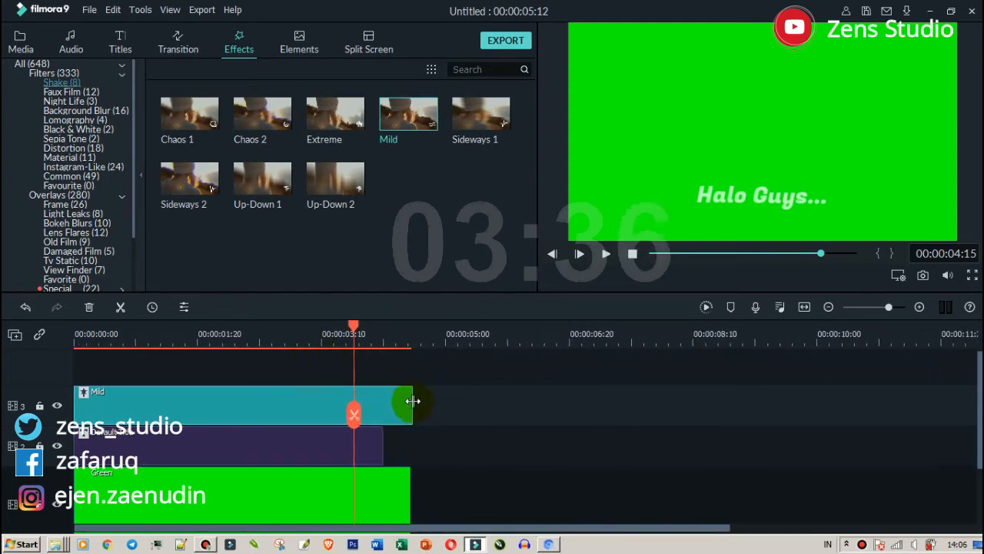
drag(411, 404, 719, 404)
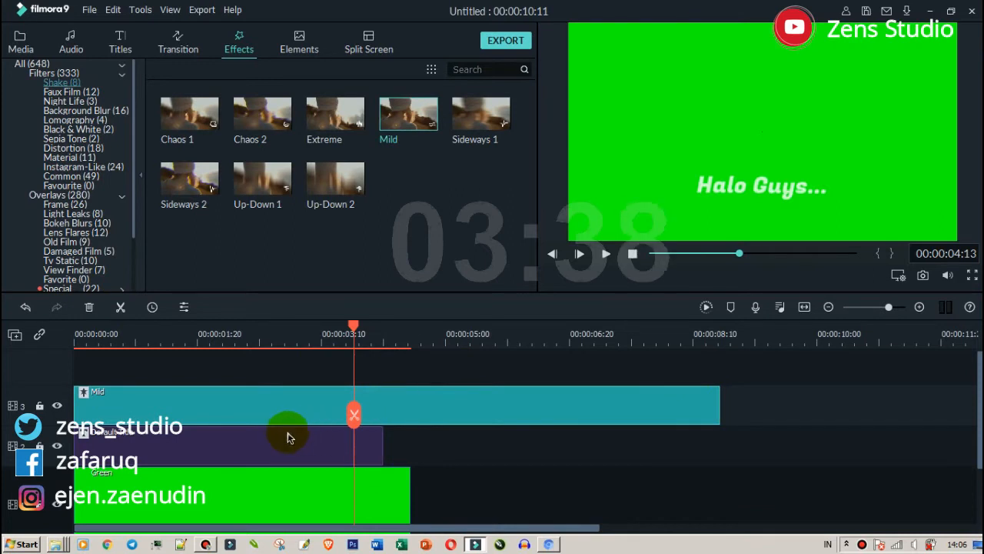
Copy the "Halo Guys..." title and paste it on the same track at 00:00:05:07
click(256, 442)
drag(261, 338, 115, 340)
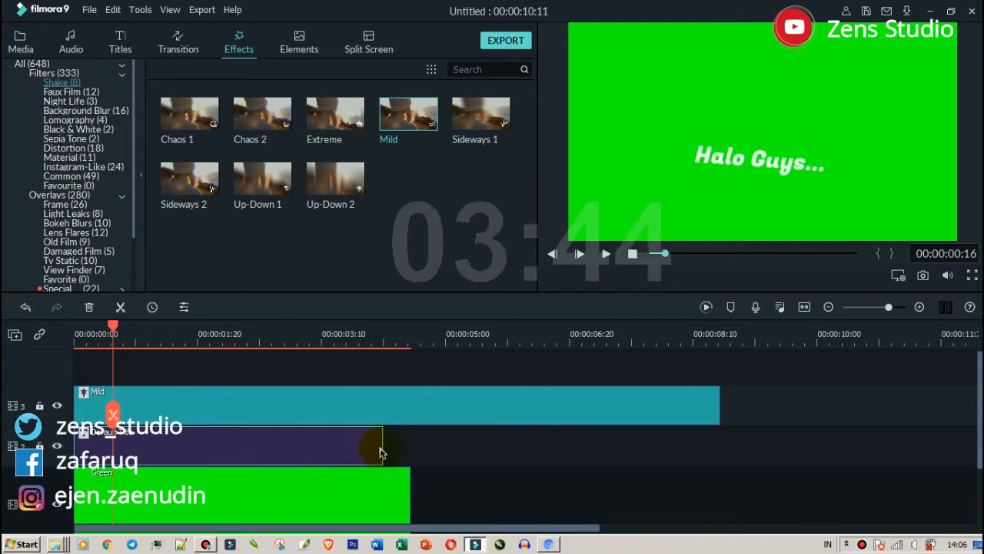
click(356, 448)
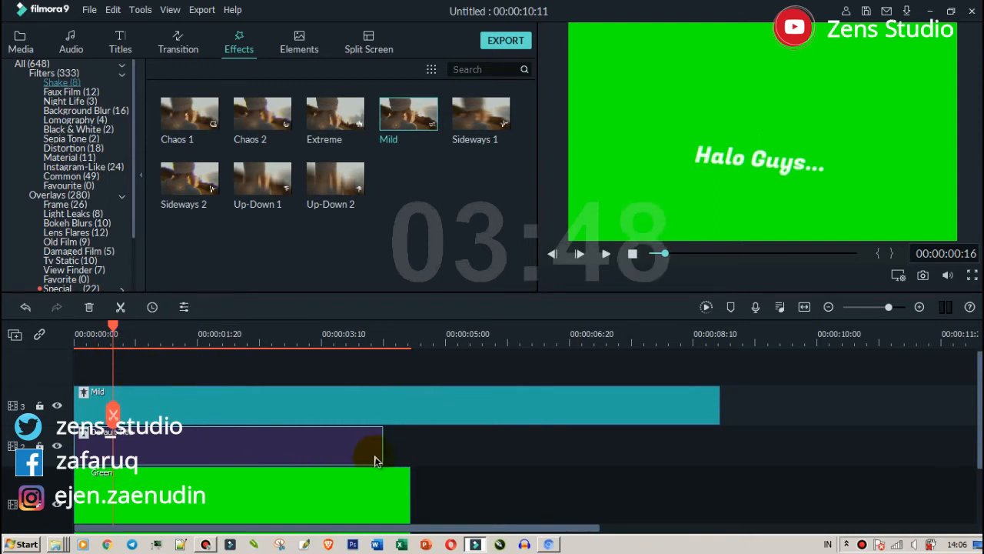
click(407, 341)
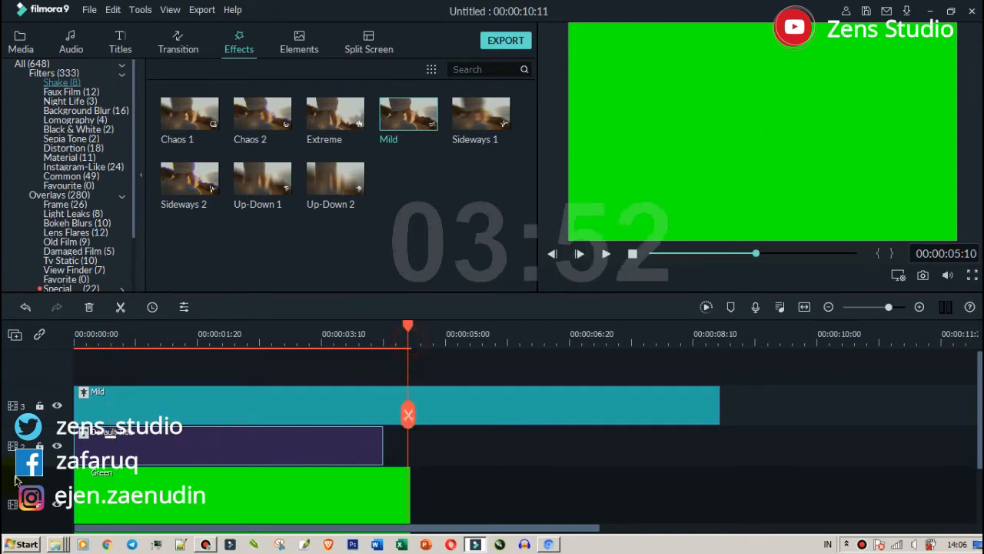
click(72, 460)
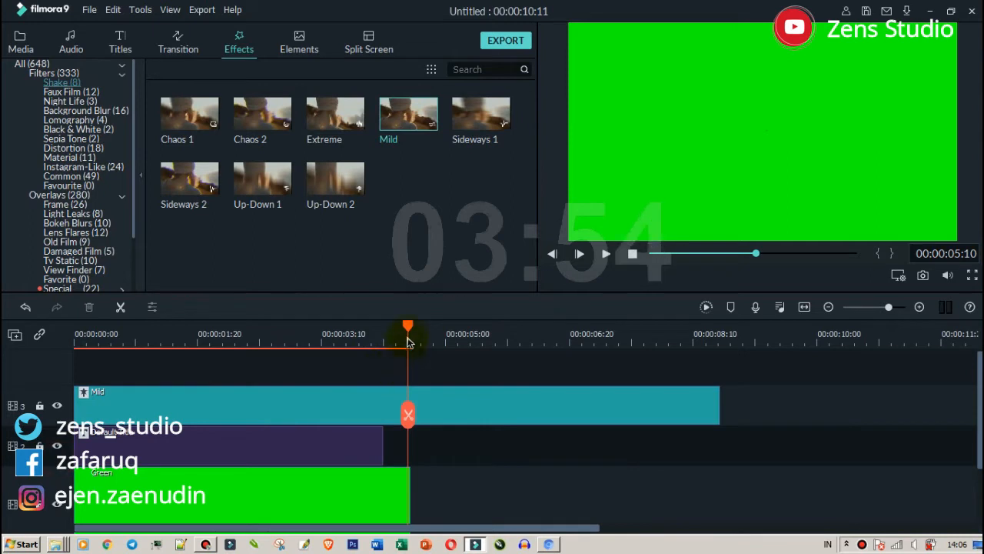
drag(400, 330, 392, 332)
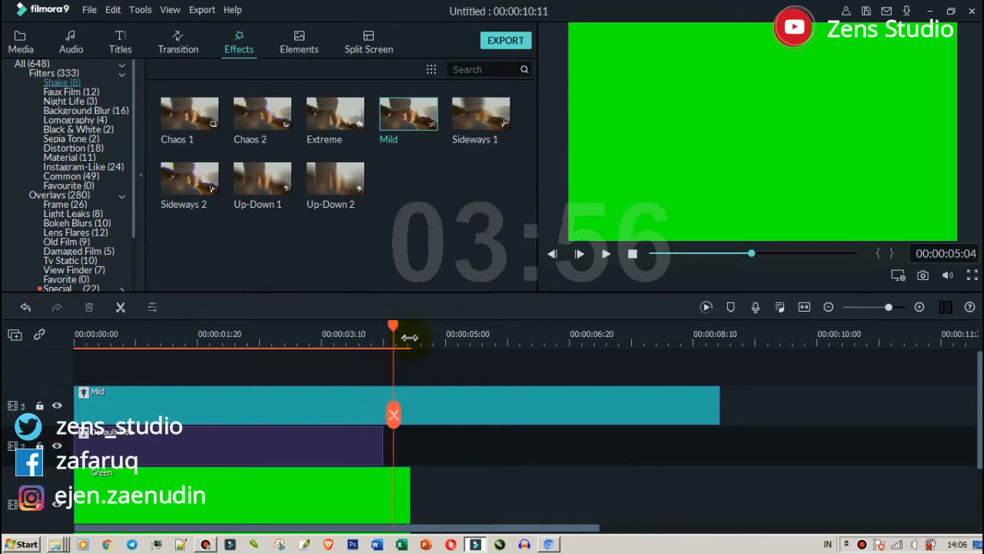
click(409, 337)
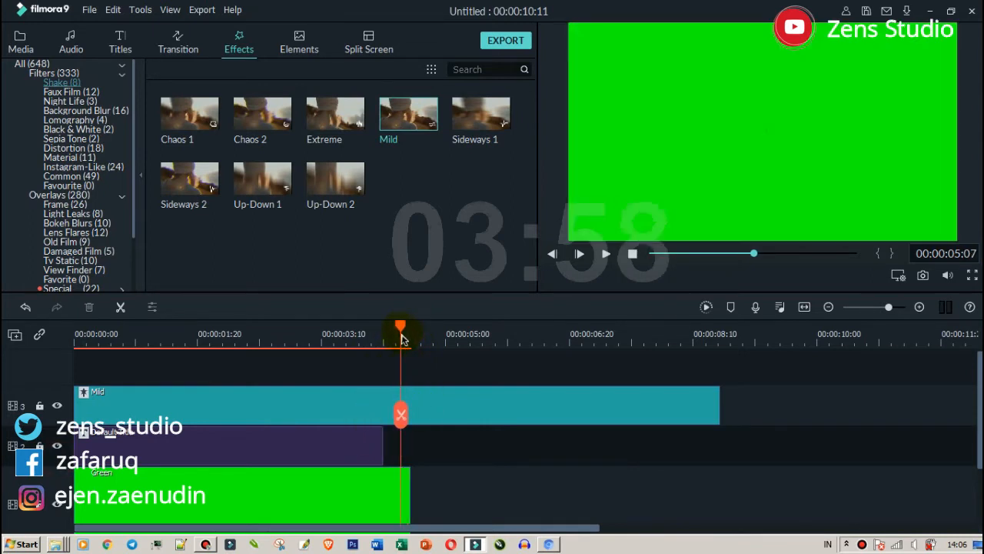
key(ctrl+v)
click(319, 442)
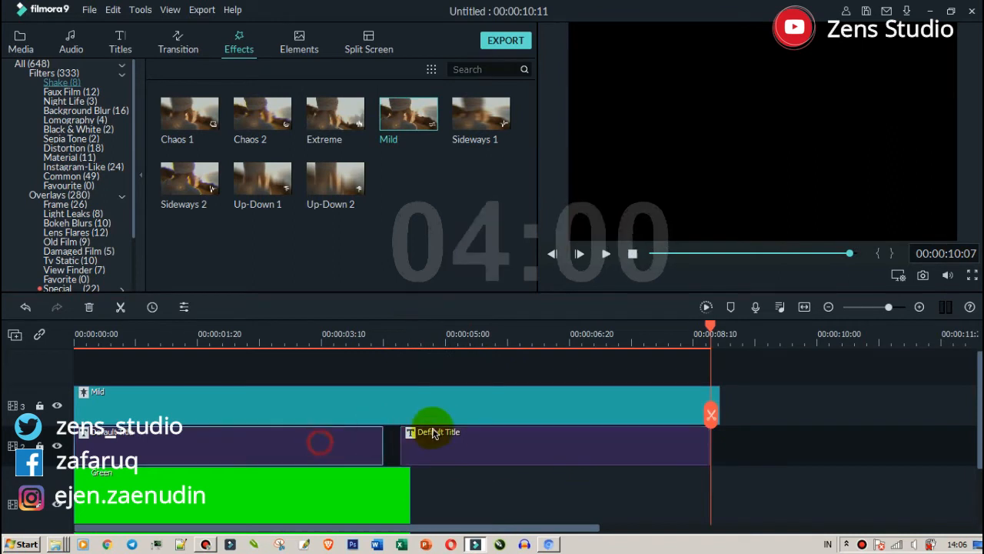
Replace the text of the copied title with "Gimana Kabarnya.." and confirm the title edits
double_click(452, 432)
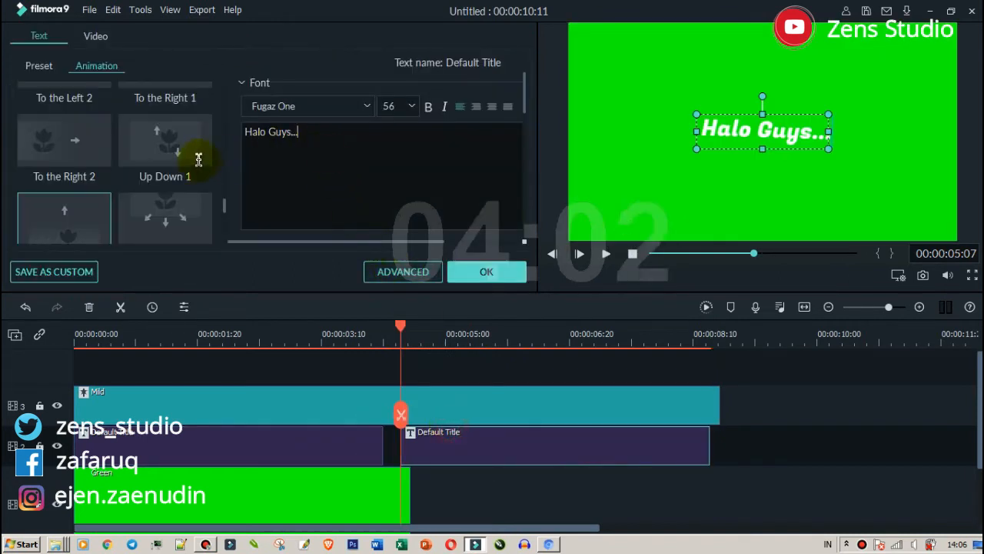
key(ctrl+a)
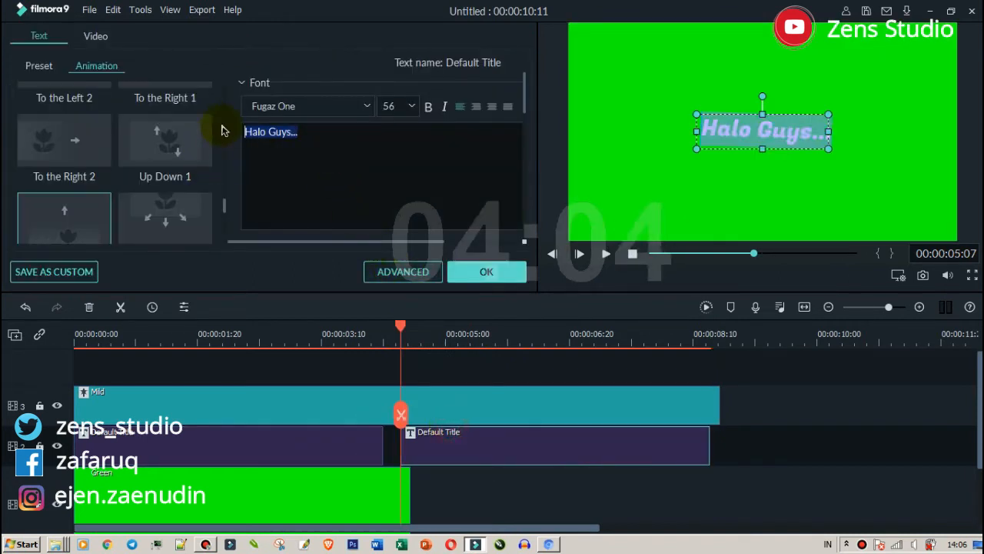
text(Gimana)
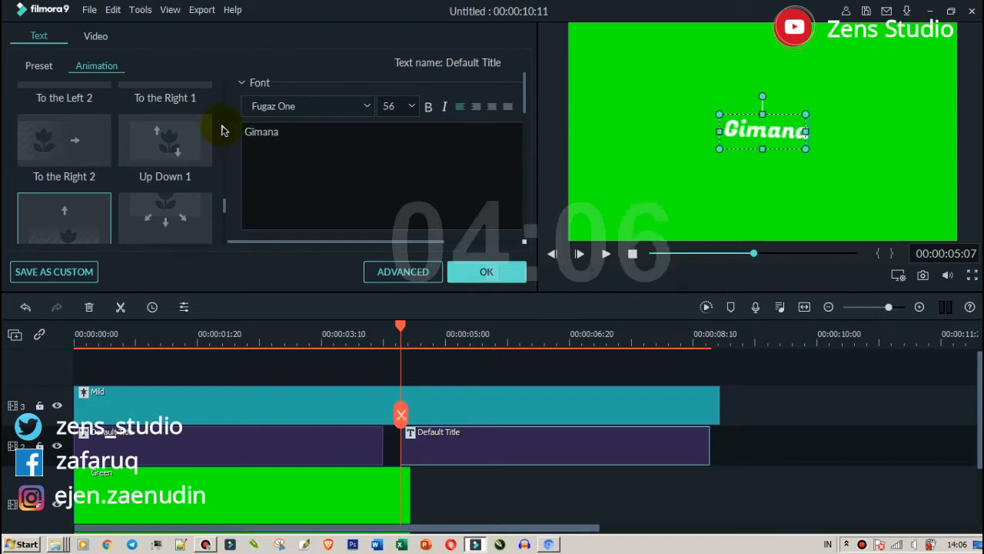
text( Bara)
key(BackSpace)
key(BackSpace)
key(BackSpace)
key(BackSpace)
key(BackSpace)
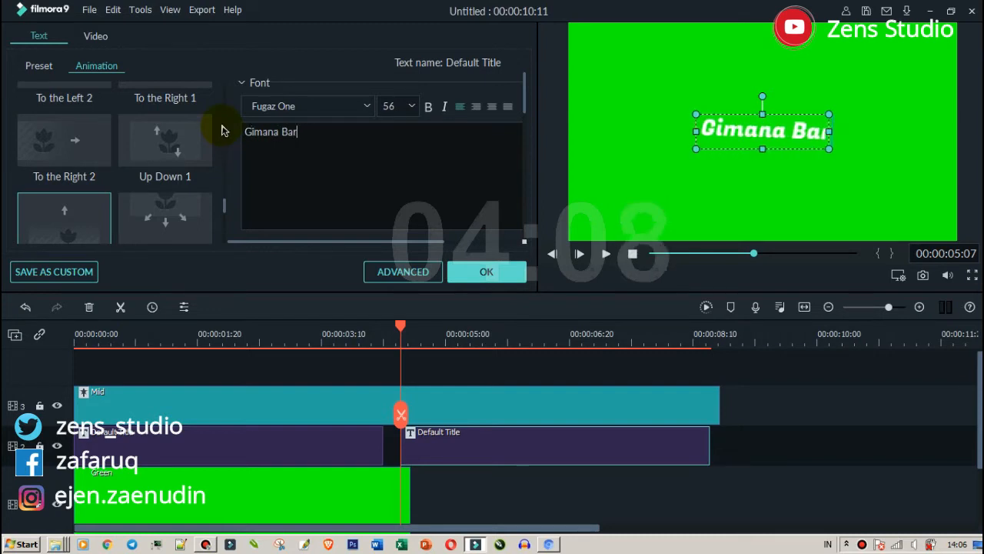
text(Kabarnya)
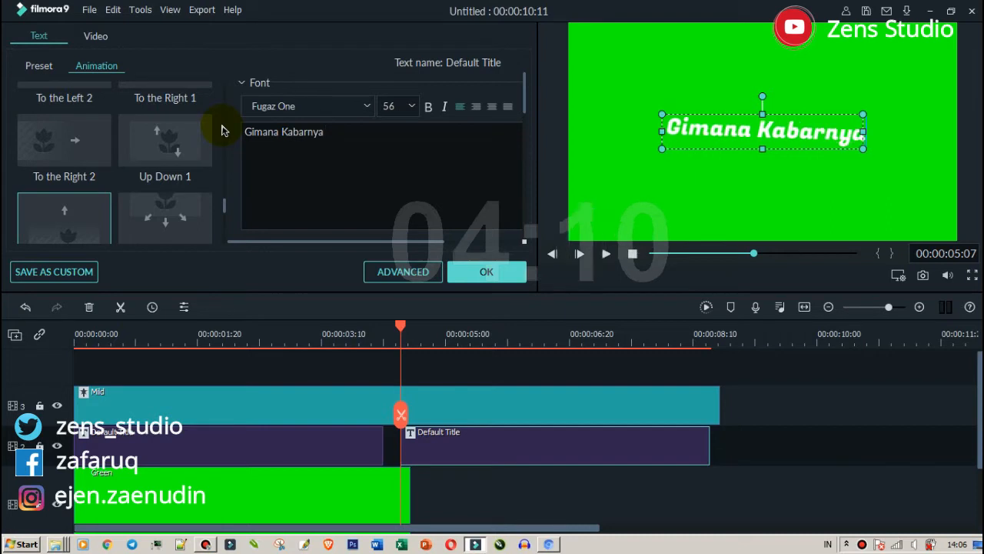
text(..)
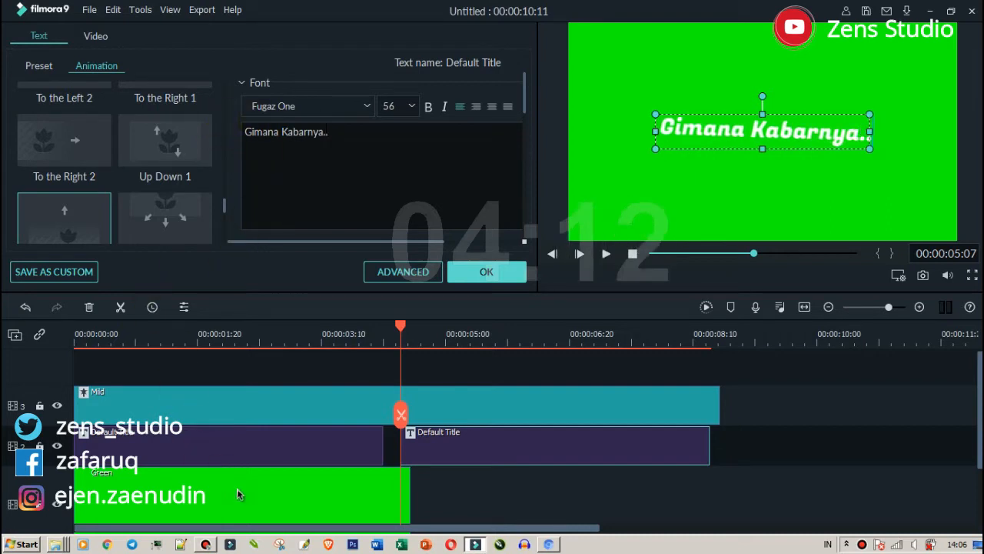
click(320, 458)
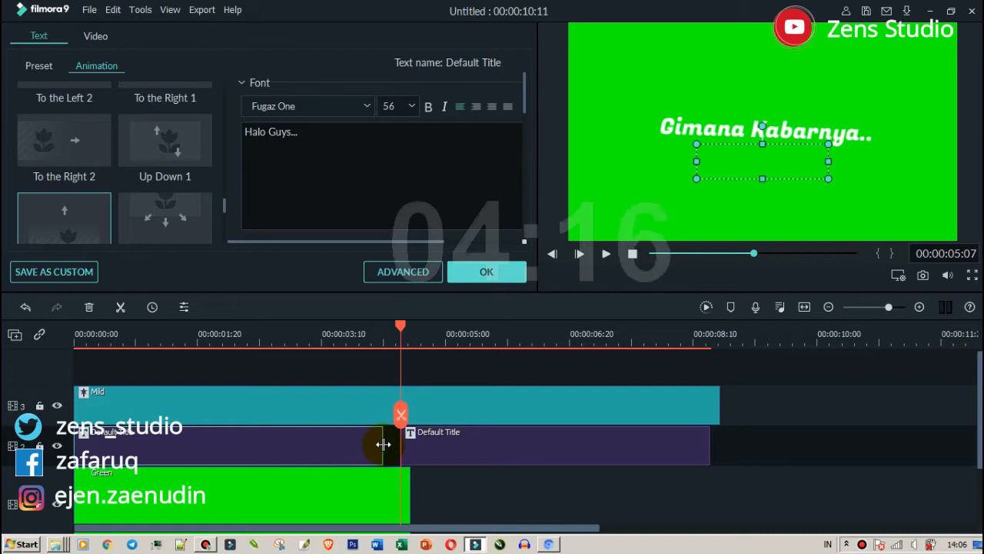
click(486, 273)
Shorten both titles from their ends, and extend the green background to the end of the Mild effect
drag(384, 444, 268, 440)
click(346, 428)
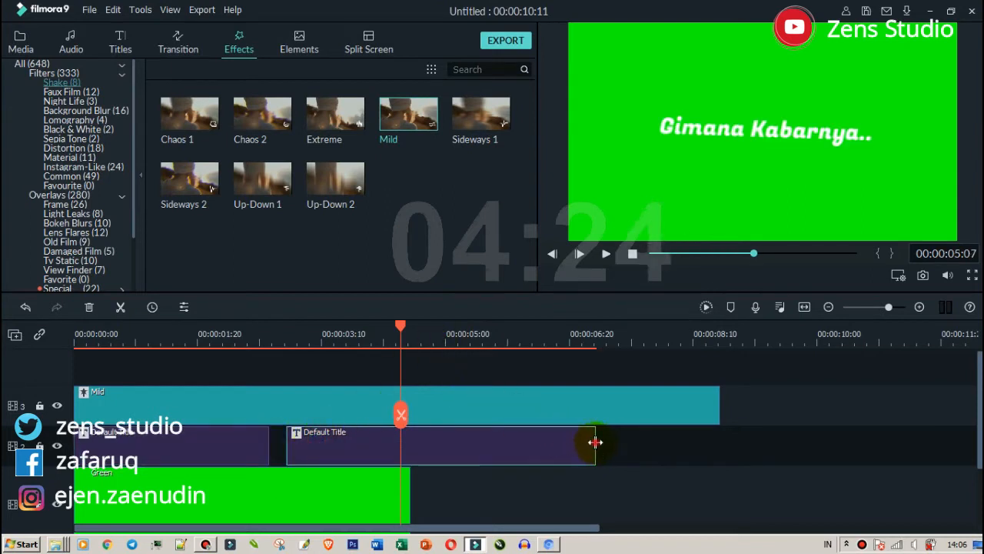
drag(595, 449, 517, 452)
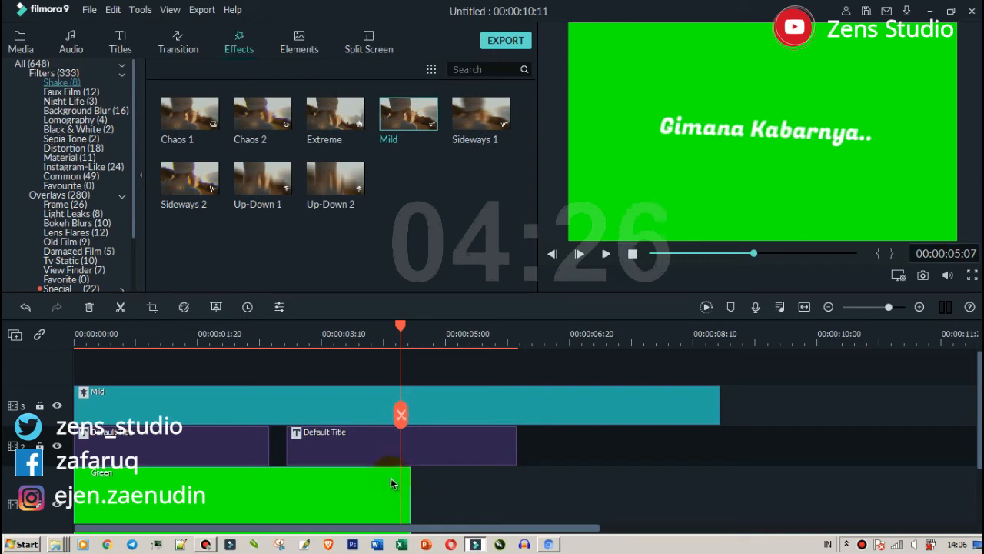
drag(412, 487, 697, 482)
Paste a copy of the "Gimana Kabarnya.." title shortly after it, and extend the copy and the Mild effect to 00:00:11:24
click(456, 456)
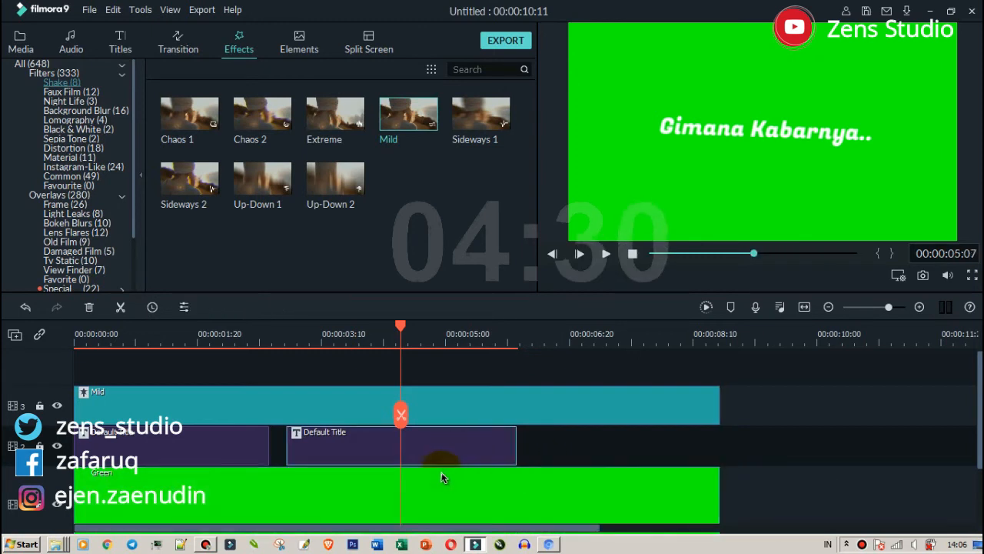
click(497, 394)
drag(515, 333, 526, 333)
key(ctrl+v)
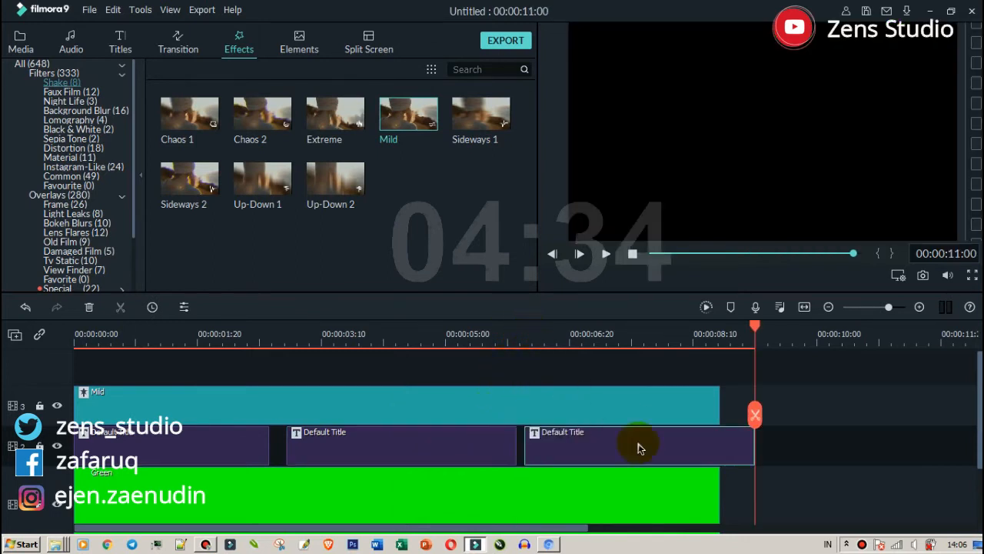
drag(753, 450, 815, 406)
drag(771, 432, 802, 433)
Change the third title's text to "Kita Mabar Yuk,,,,," and extend the green background to the title's end at 00:00:11:24
click(736, 455)
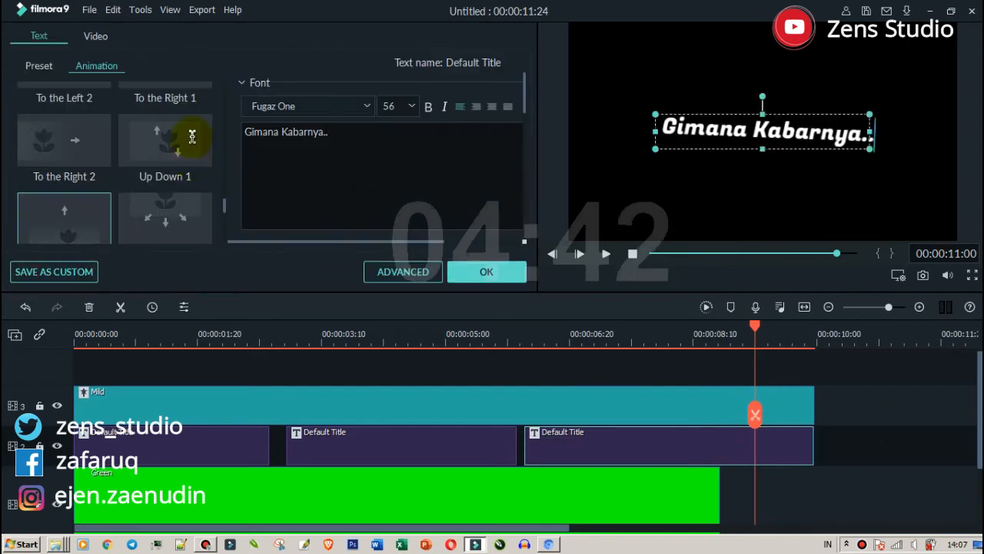
key(ctrl+a)
text(Kita Mabar Yuk,,,,,)
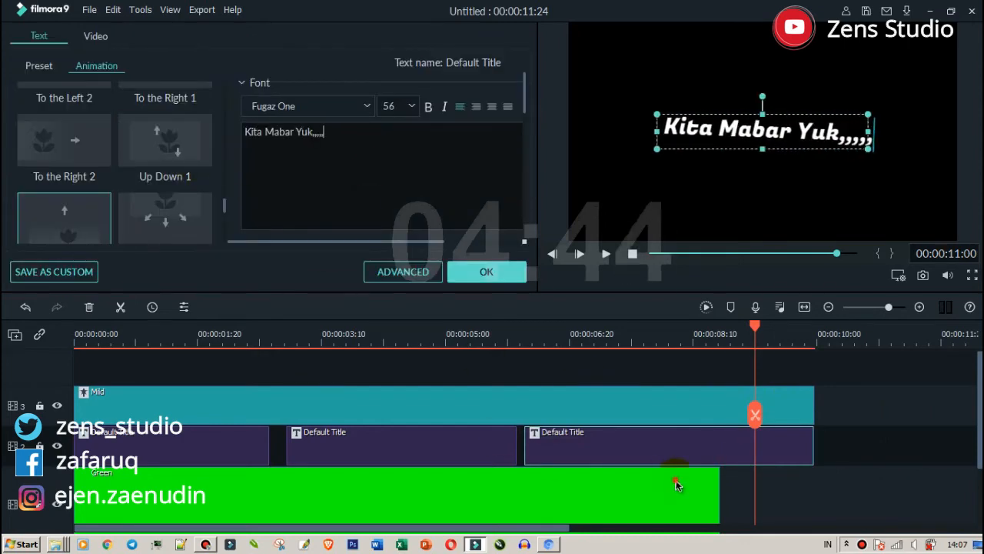
click(711, 483)
click(499, 274)
drag(720, 483, 814, 479)
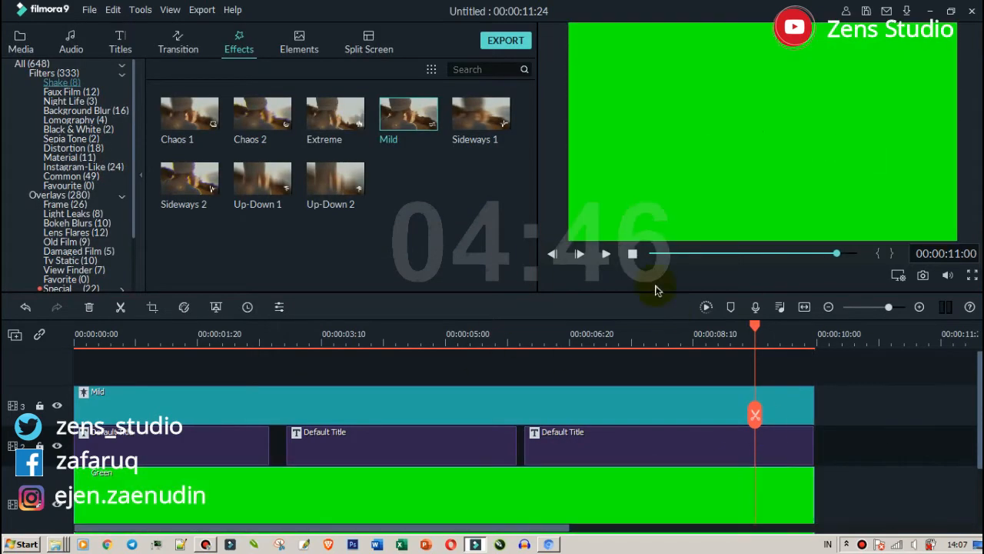
Play the title sequence from the start, render the timeline preview, and replay the rendered sequence from the beginning
click(632, 254)
click(606, 254)
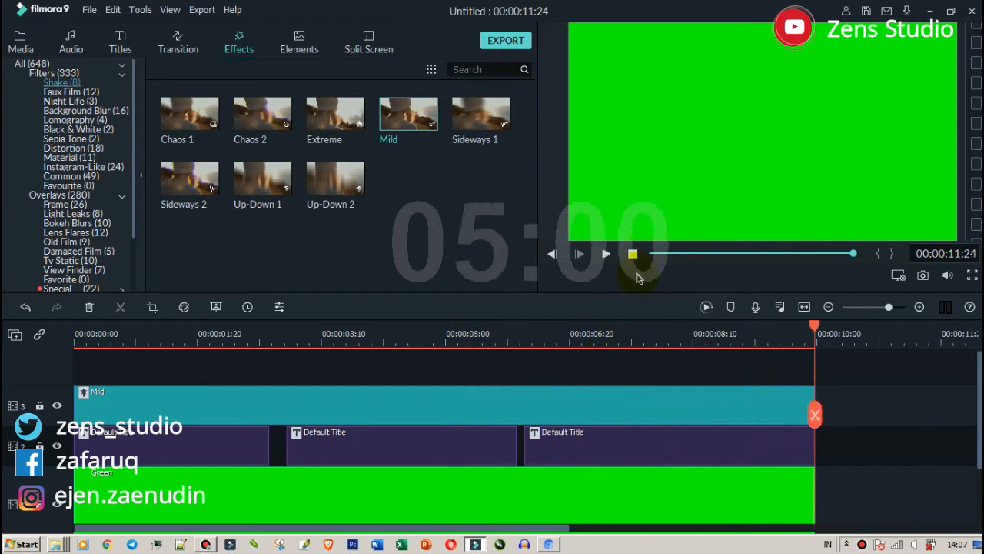
click(707, 308)
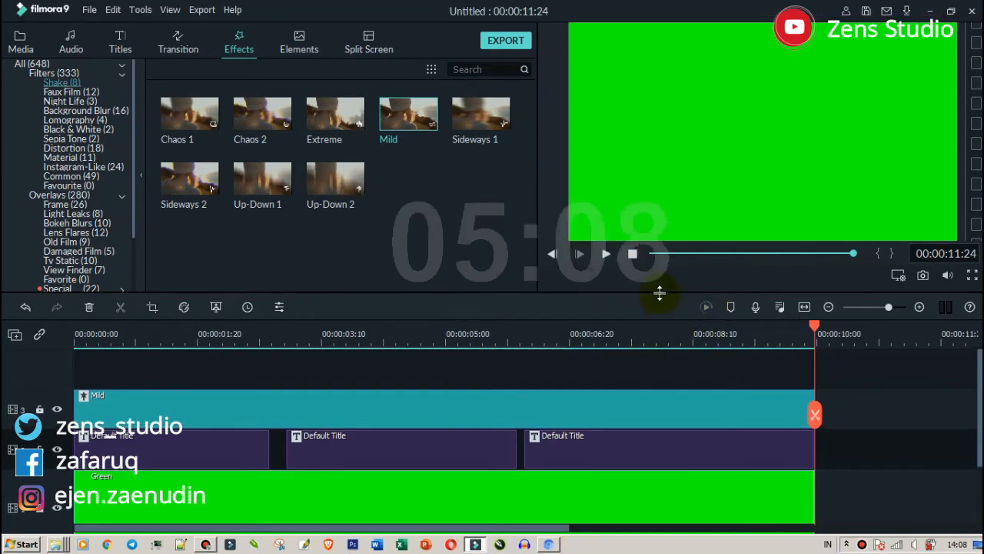
click(633, 255)
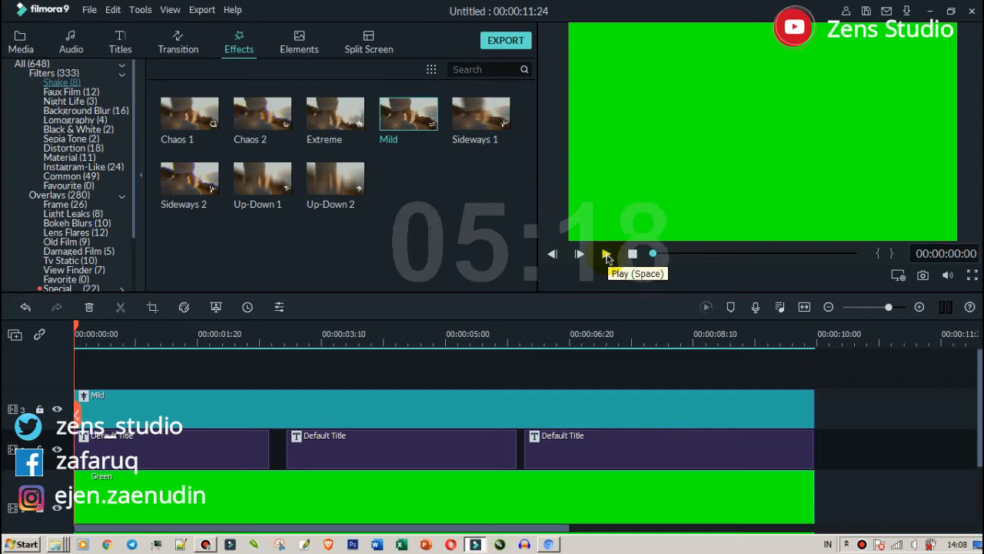
click(607, 256)
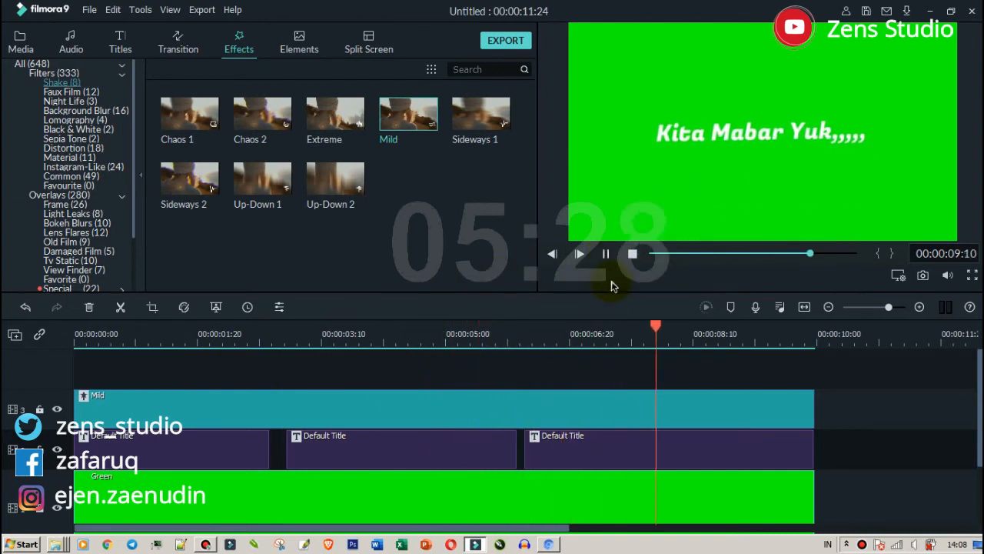
click(330, 394)
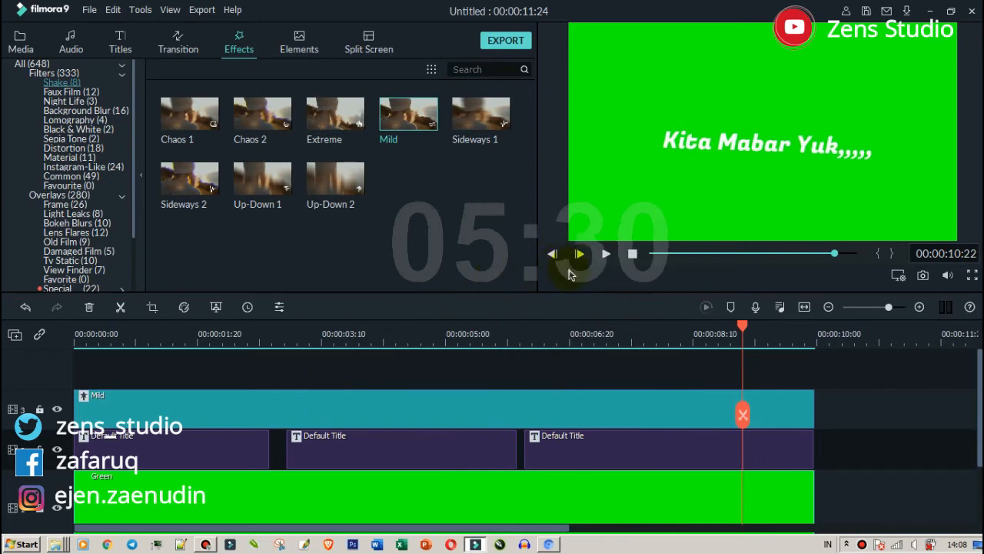
Shorten all three titles on the second track from their ends, keeping the small gaps between them
click(229, 439)
drag(269, 442, 205, 435)
click(279, 443)
drag(453, 438, 388, 449)
click(473, 449)
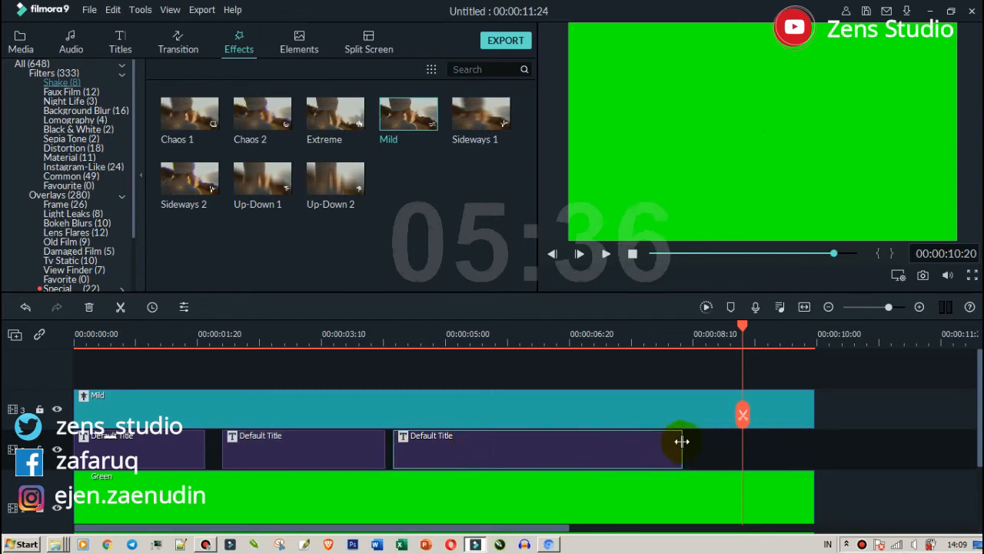
drag(683, 441, 594, 453)
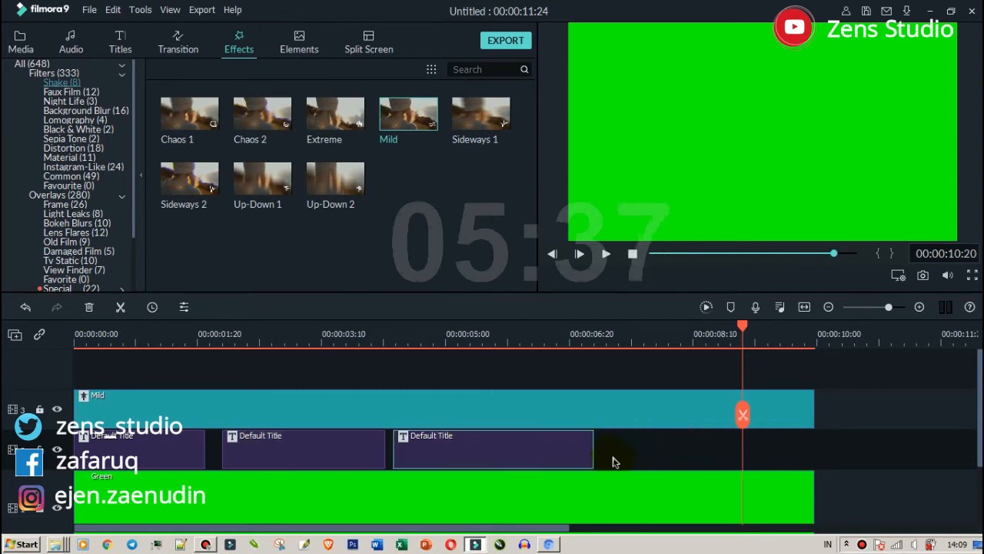
Trim the Mild effect and the green background to 00:00:08:24, just past the third title, and play the sequence from the start
click(774, 428)
drag(813, 411, 628, 421)
click(781, 499)
drag(814, 488, 628, 502)
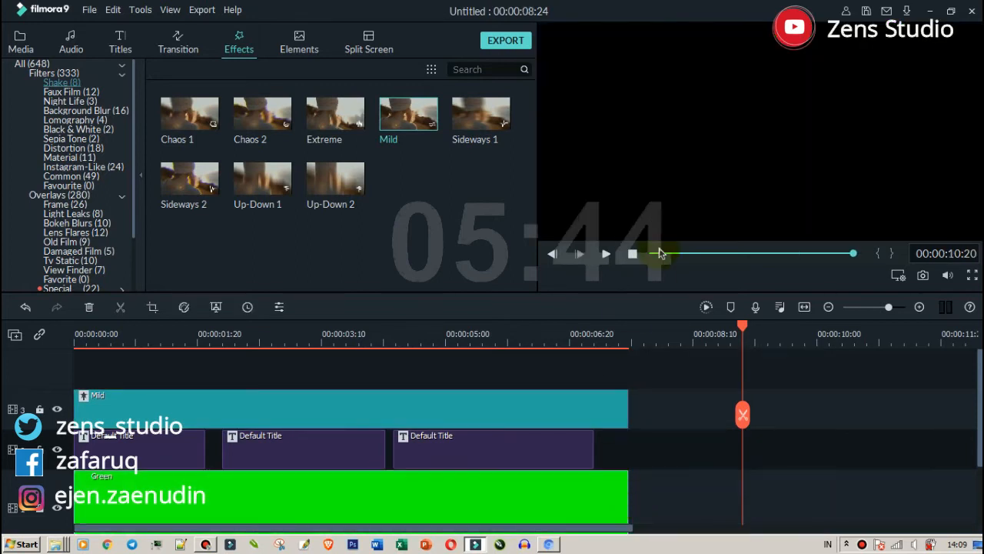
click(633, 254)
click(606, 254)
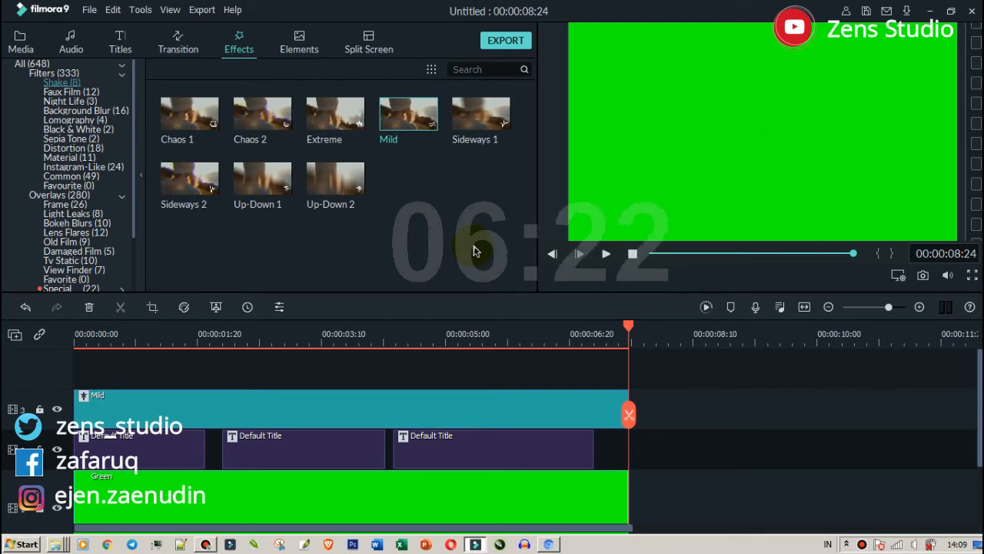
Start a local MP4 export of the project and name the output file "contoh3"
click(516, 46)
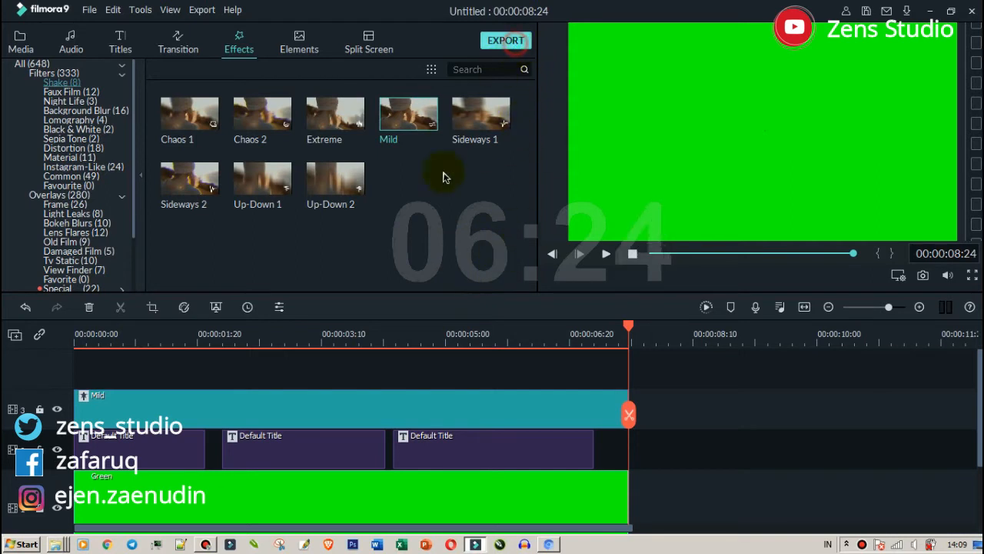
click(480, 151)
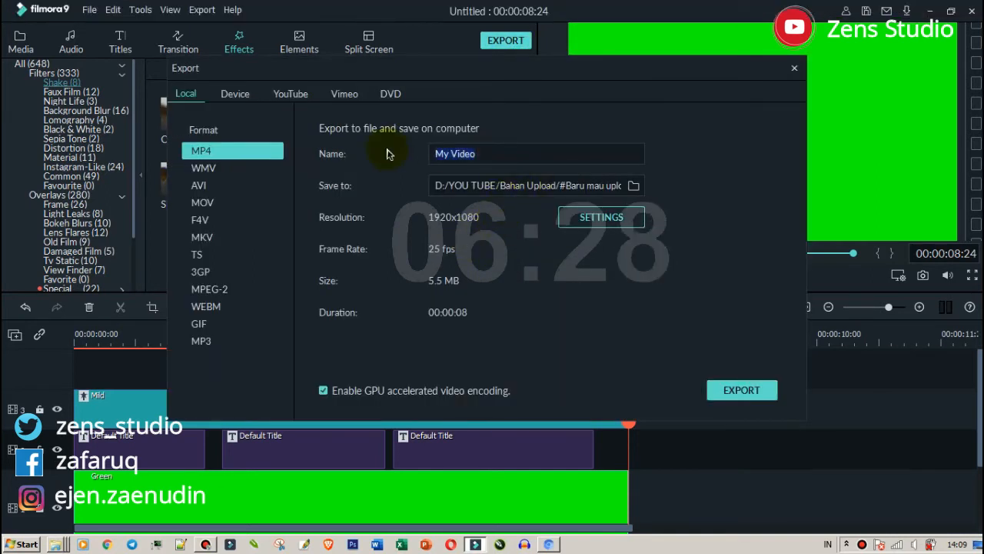
text(conto)
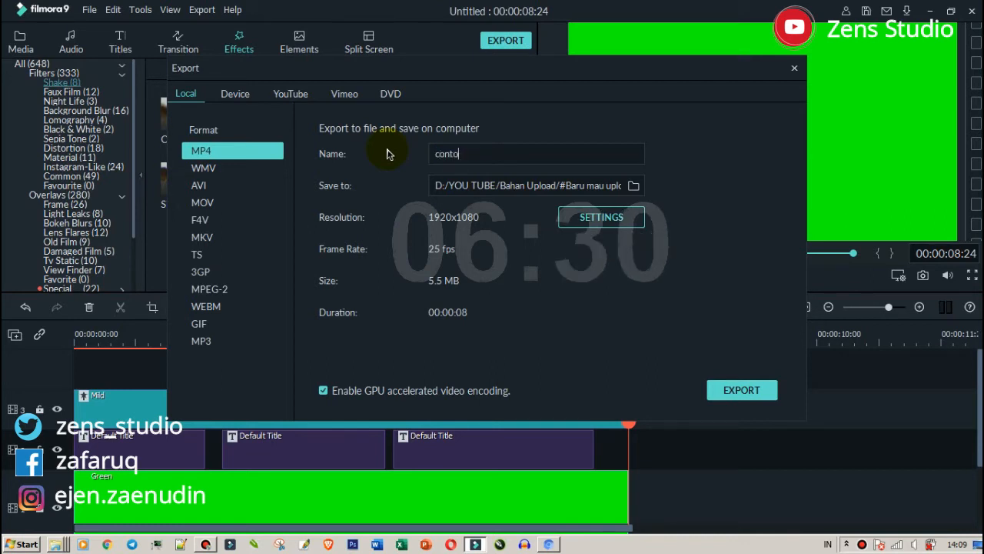
text(h3)
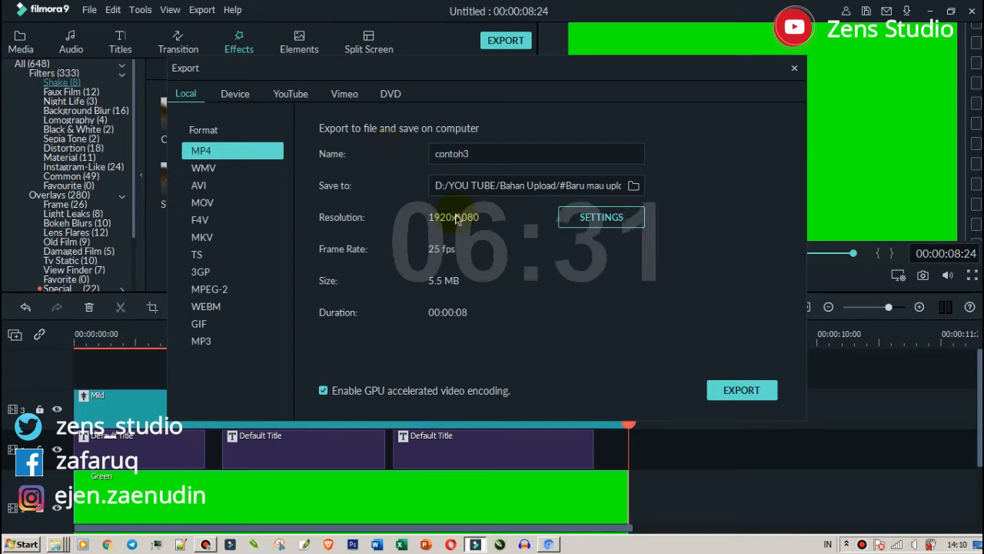
Set the export resolution to 1280x720 and the frame rate to 30 fps, and confirm the export settings
click(569, 217)
click(489, 157)
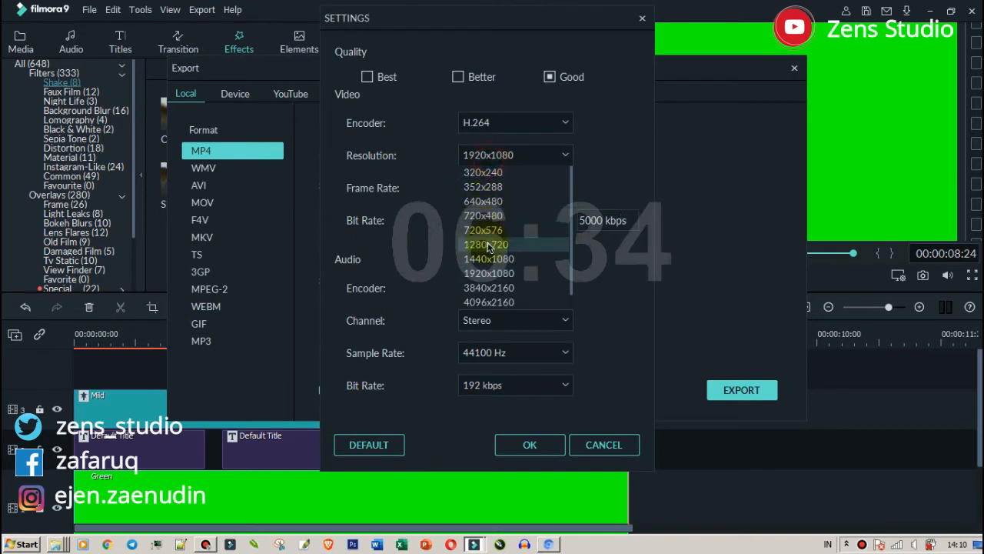
click(488, 245)
click(503, 188)
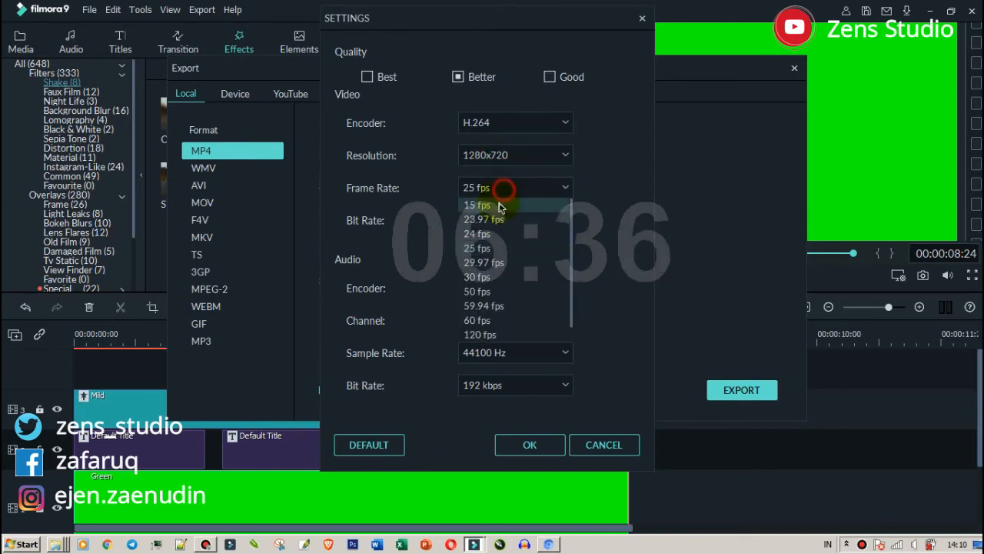
click(492, 274)
click(548, 447)
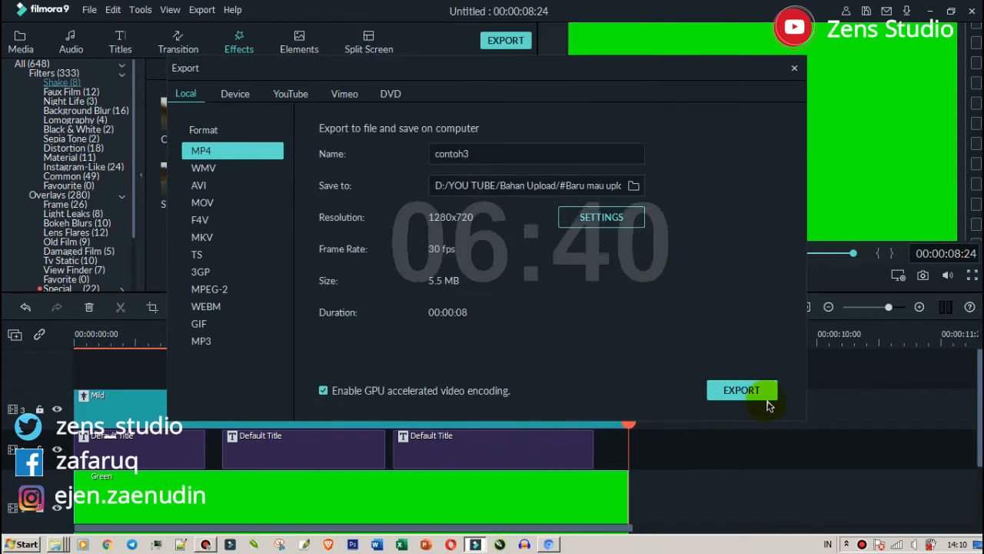
Export the contoh3 video and close the export windows once rendering is complete
click(740, 391)
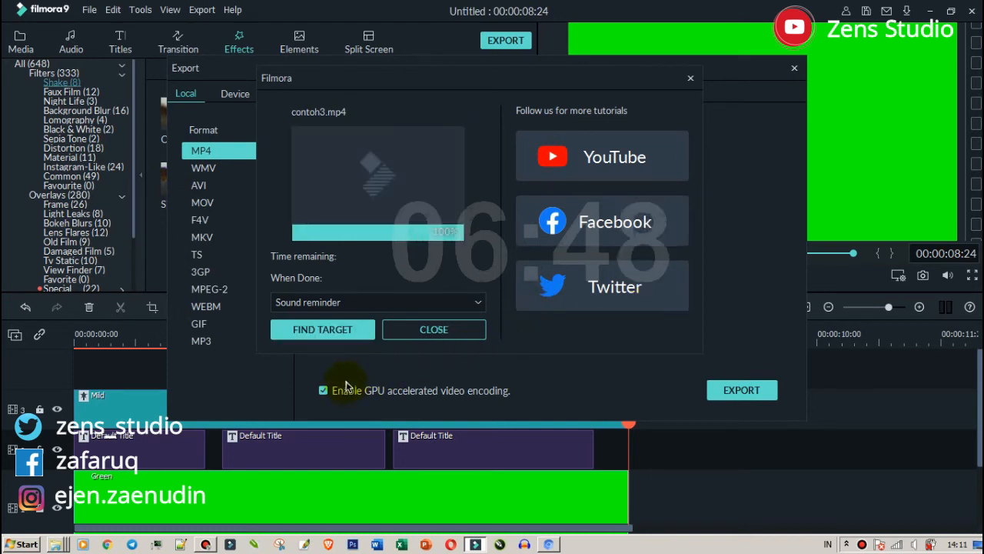
click(400, 336)
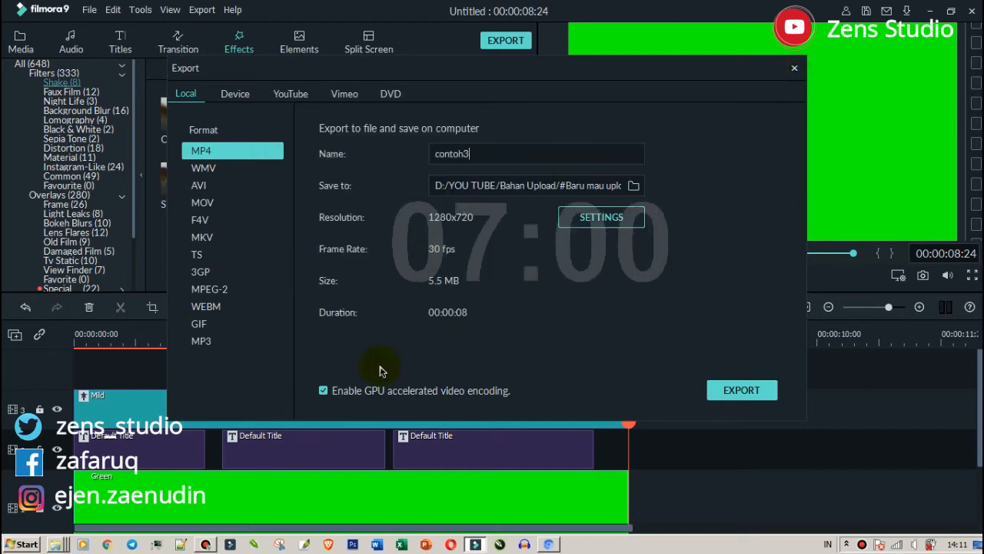
click(795, 67)
Delete every clip from the timeline and import the exported contoh3 video into the project media folder
click(249, 415)
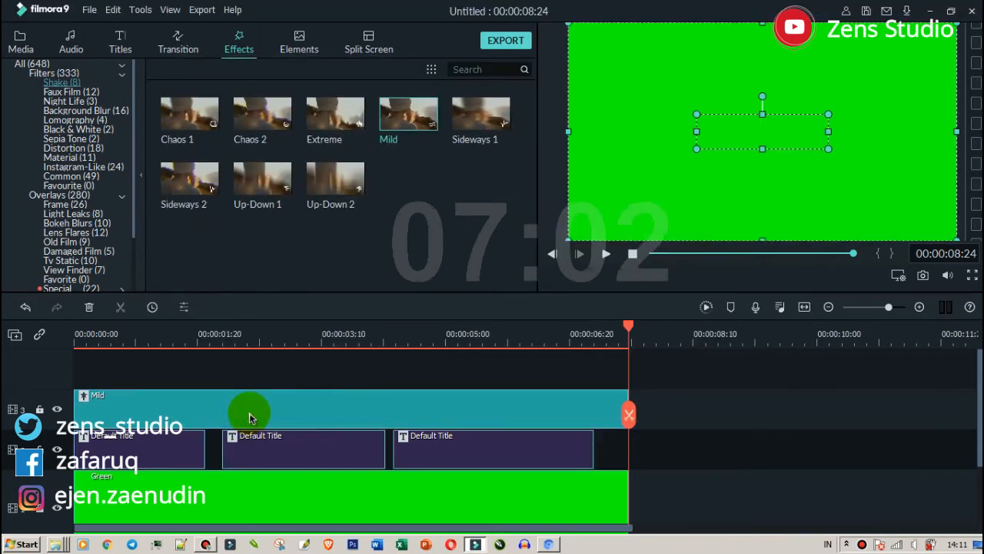
key(Delete)
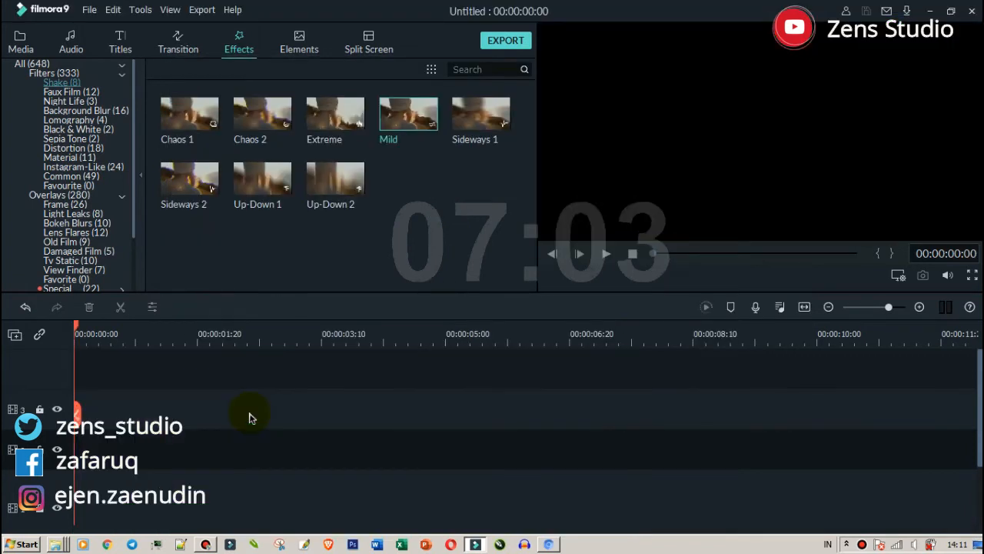
click(21, 48)
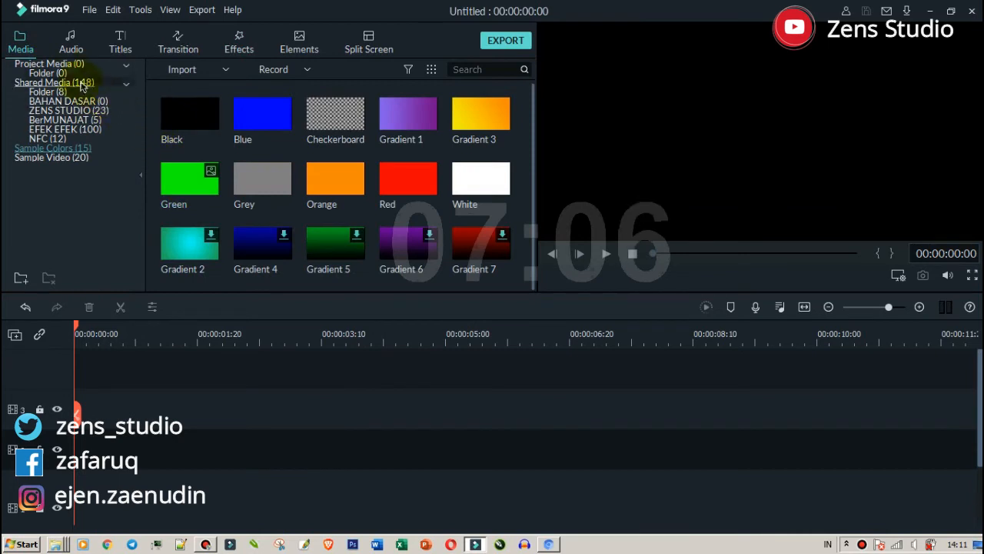
click(49, 64)
click(328, 192)
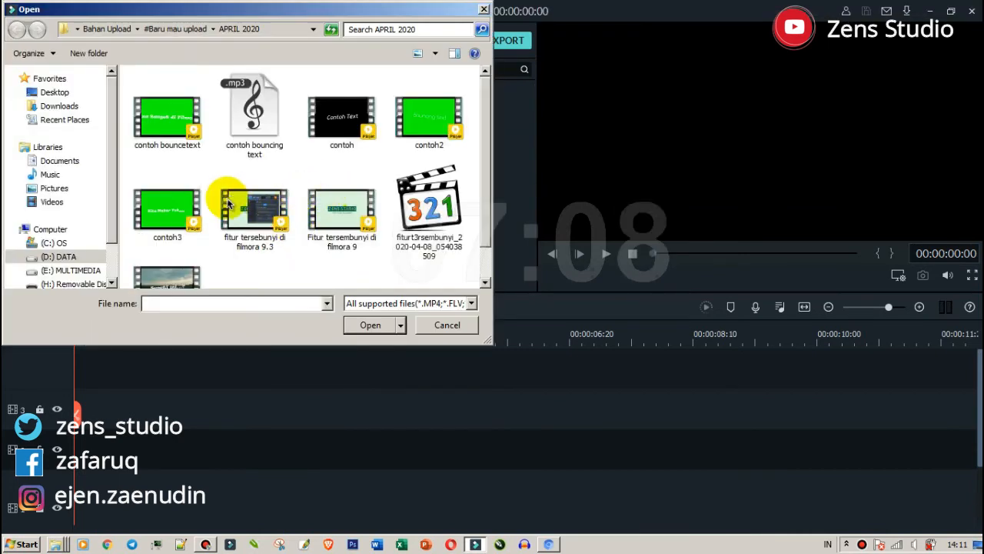
click(167, 202)
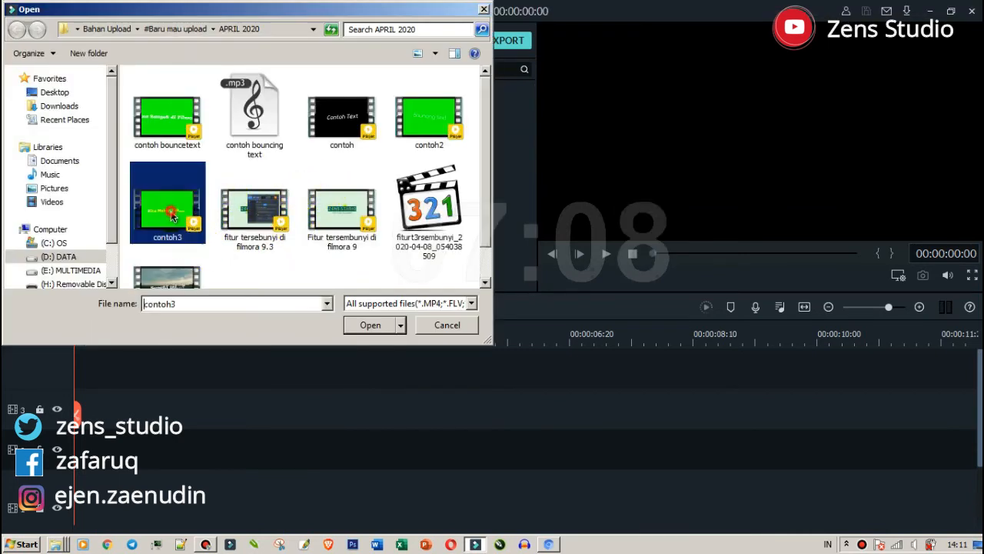
click(368, 325)
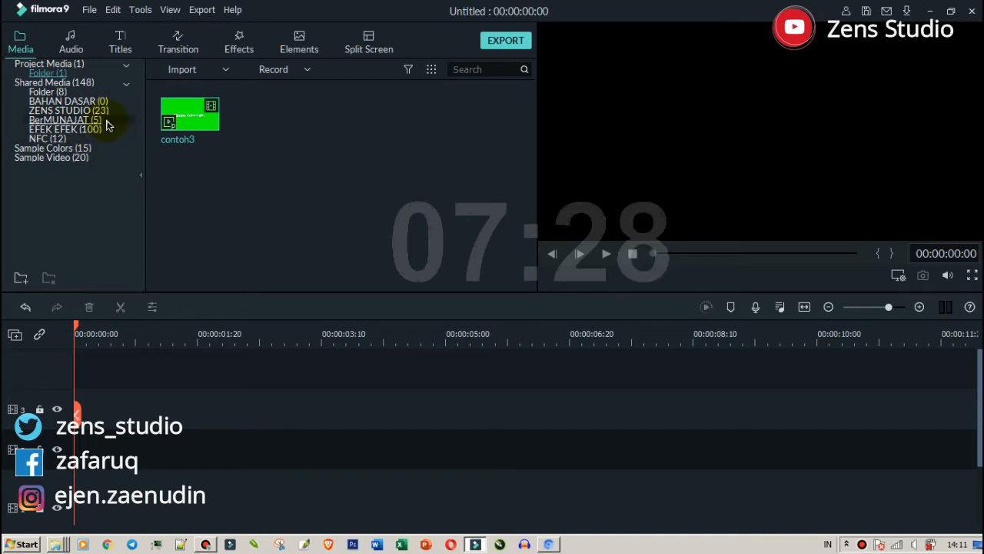
Place the "Cars moving on road" footage on the first track, matching the project to 1280 x 720 30fps, and mute the clip
click(46, 92)
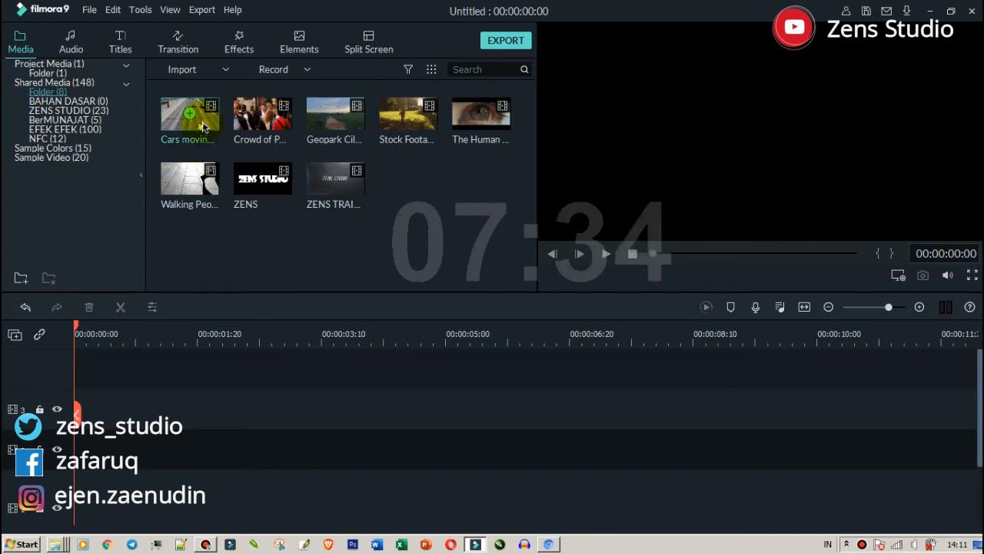
drag(203, 125, 85, 476)
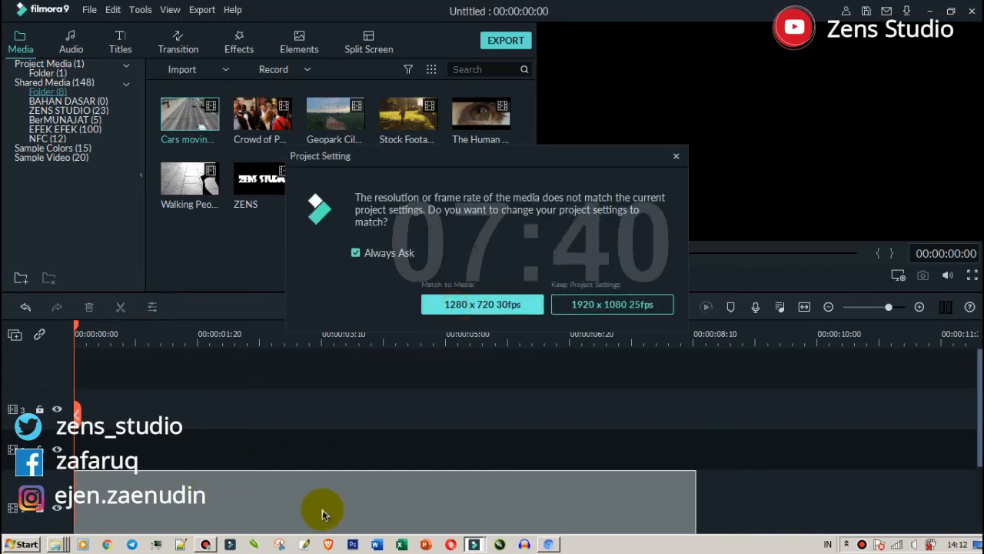
click(429, 306)
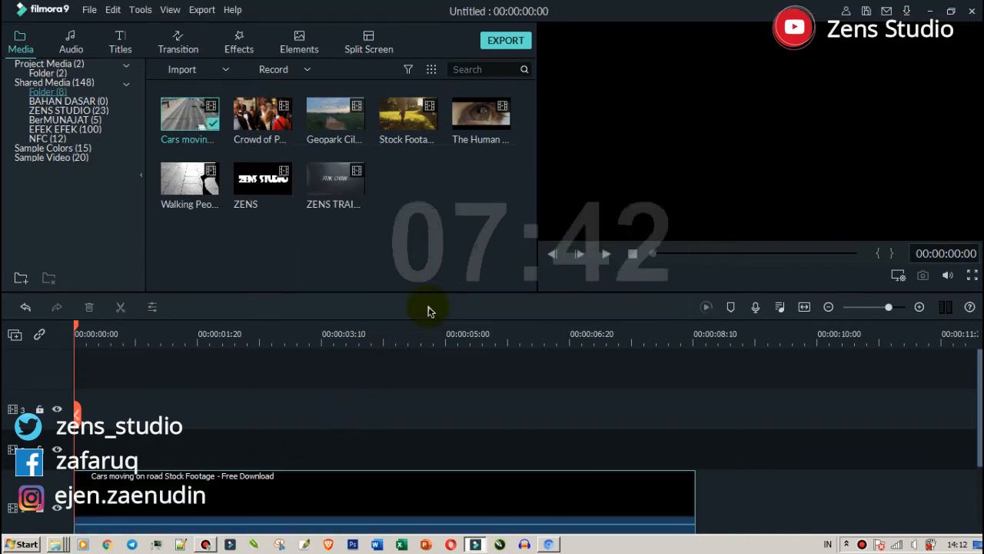
right_click(286, 489)
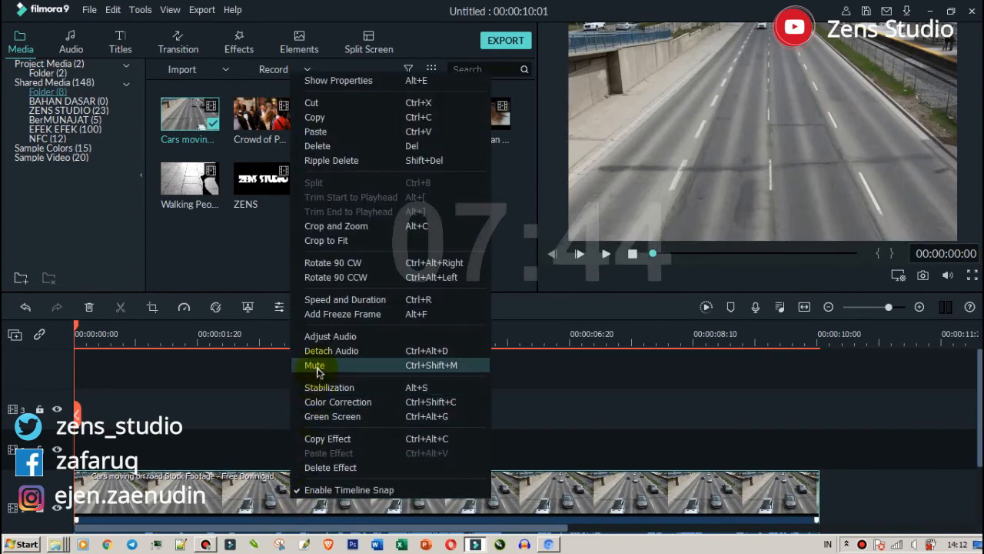
click(319, 365)
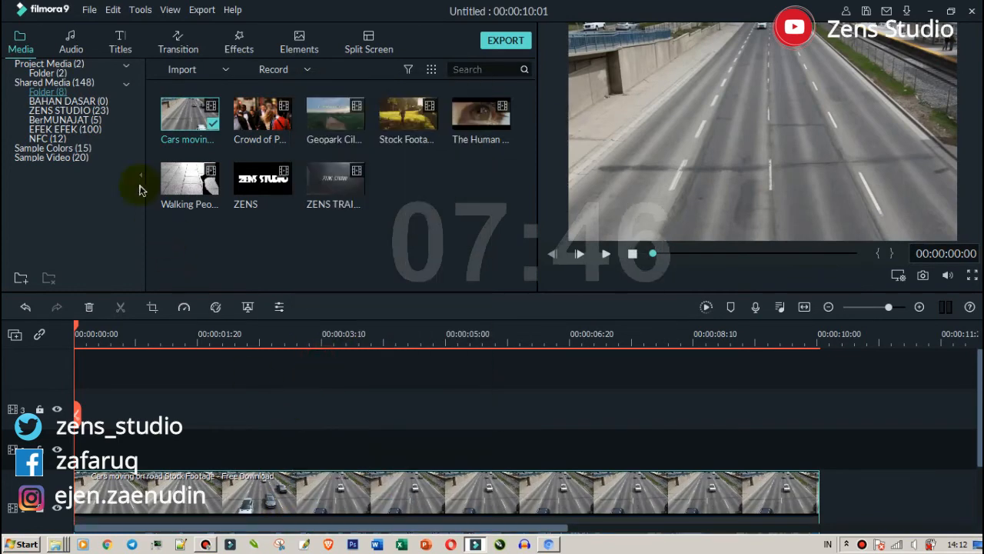
Place the contoh3 clip on the track above the road footage from the start, and show the frame at 00:00:03:13
click(68, 74)
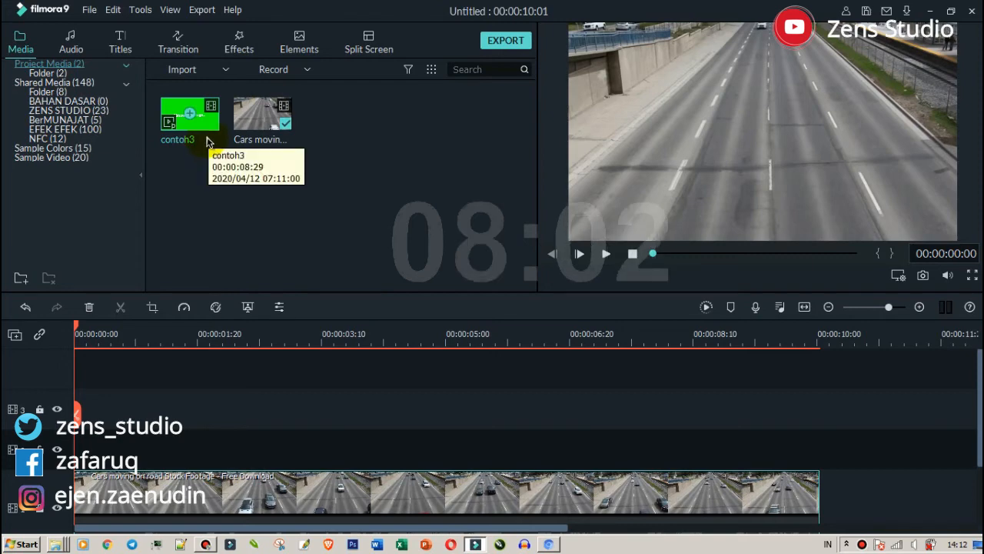
drag(204, 134, 107, 449)
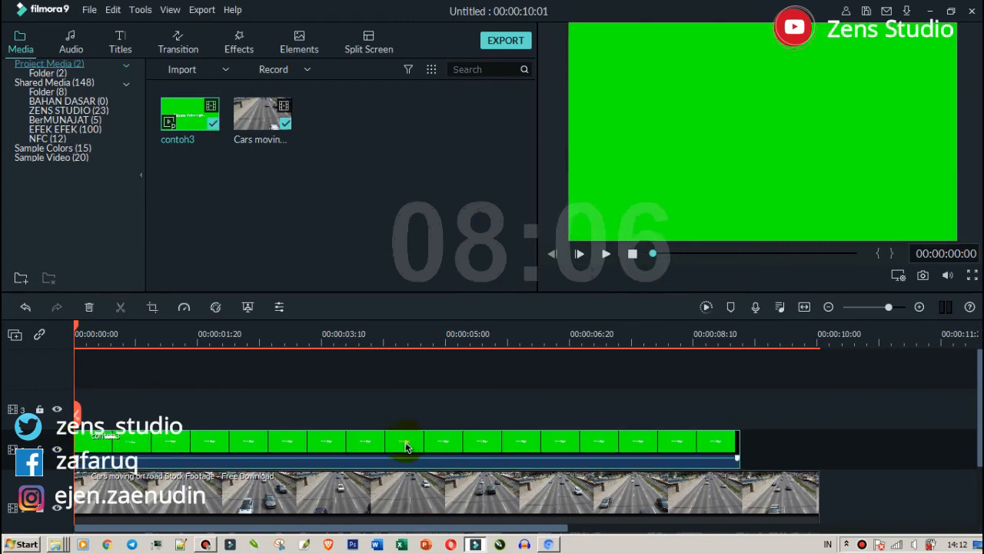
click(155, 340)
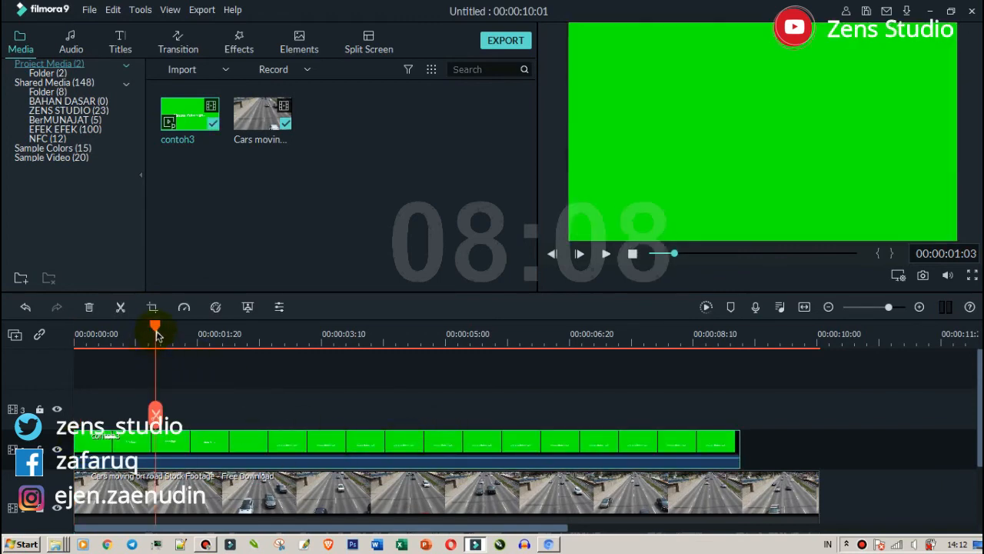
drag(153, 343, 327, 368)
click(321, 456)
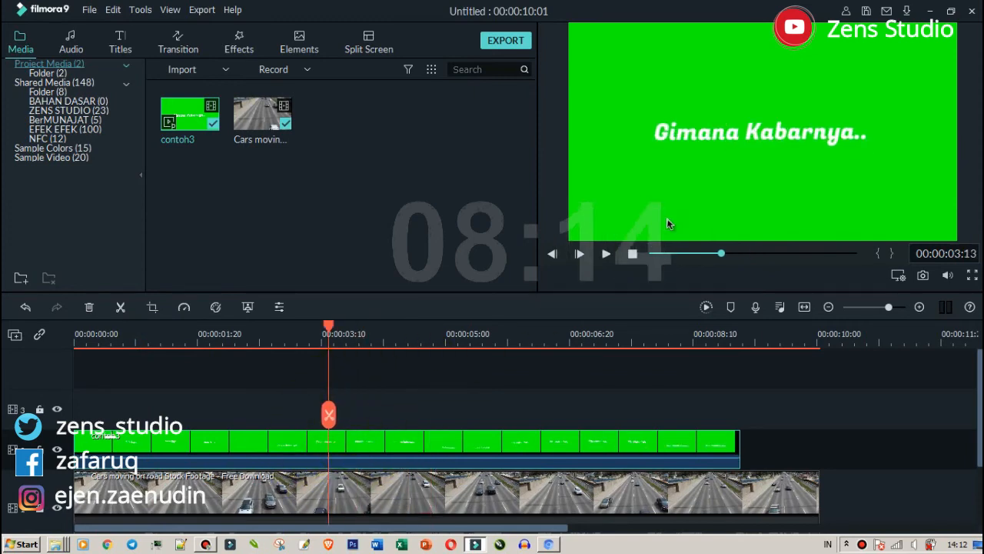
Open the contoh3 clip's video settings and enable Chroma Key to remove its green background
double_click(436, 452)
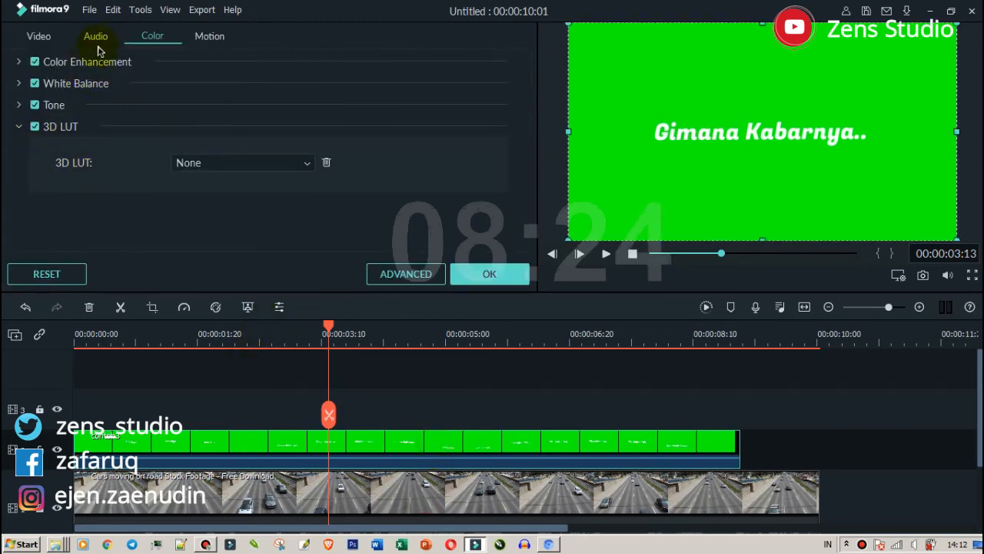
click(38, 36)
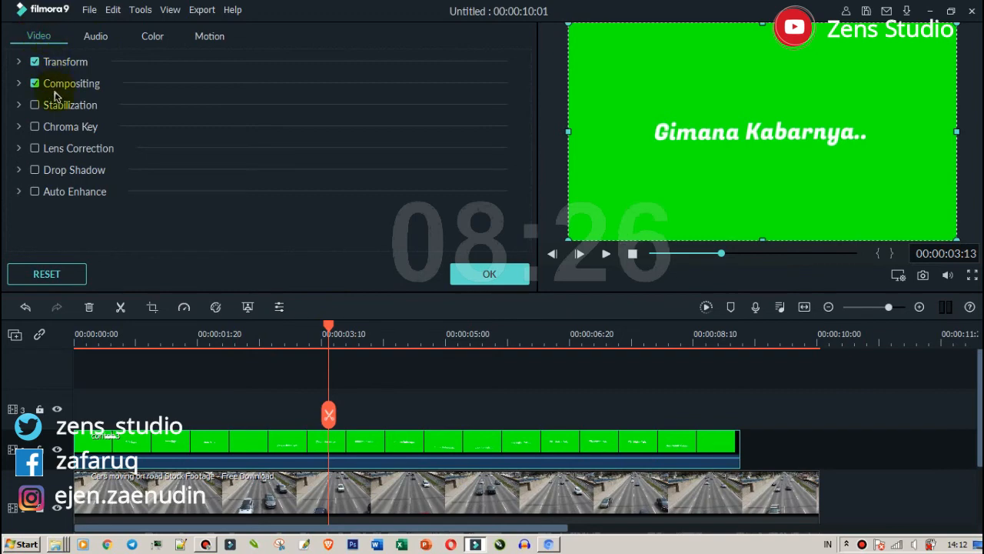
click(24, 82)
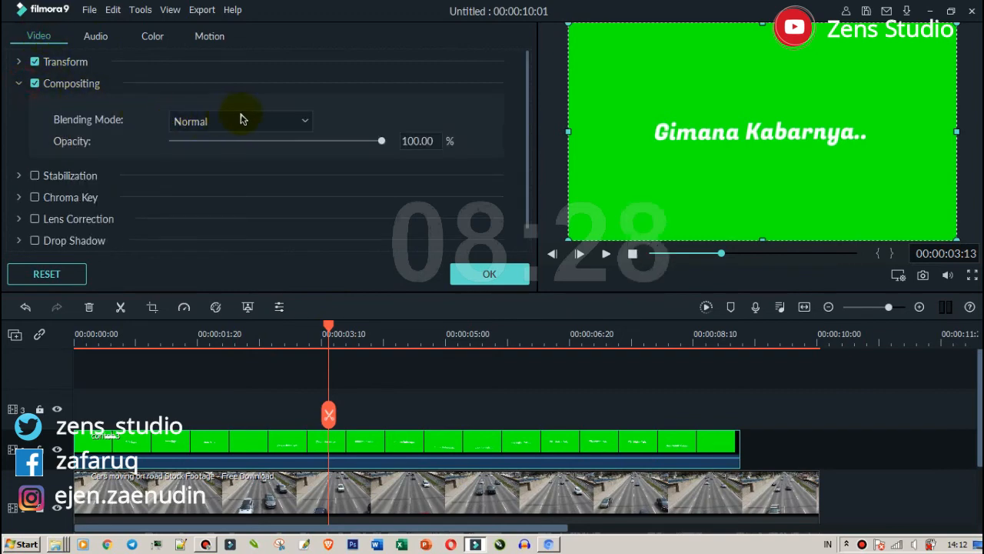
click(34, 197)
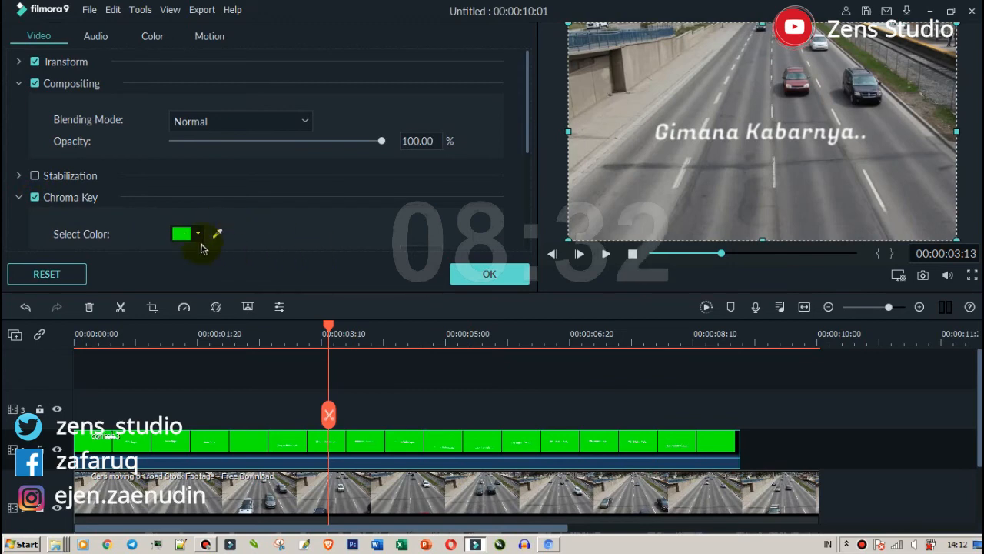
Set the chroma key's edge thickness to -1.81 and edge feather to 1.17, apply the settings, and play the composite from the start
scroll(319, 203, down, 3)
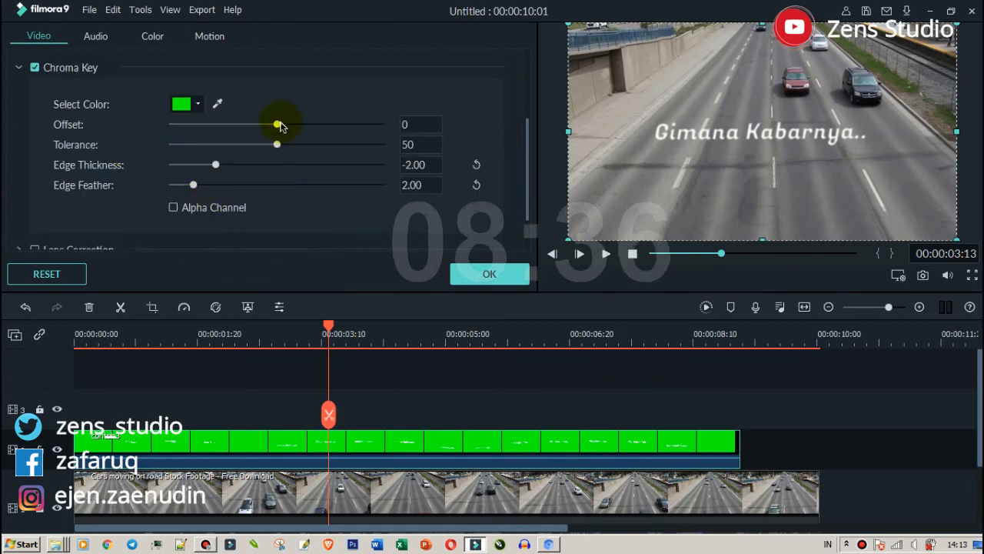
mouse_move(281, 125)
mouse_down()
mouse_move(249, 127)
mouse_move(281, 136)
mouse_up()
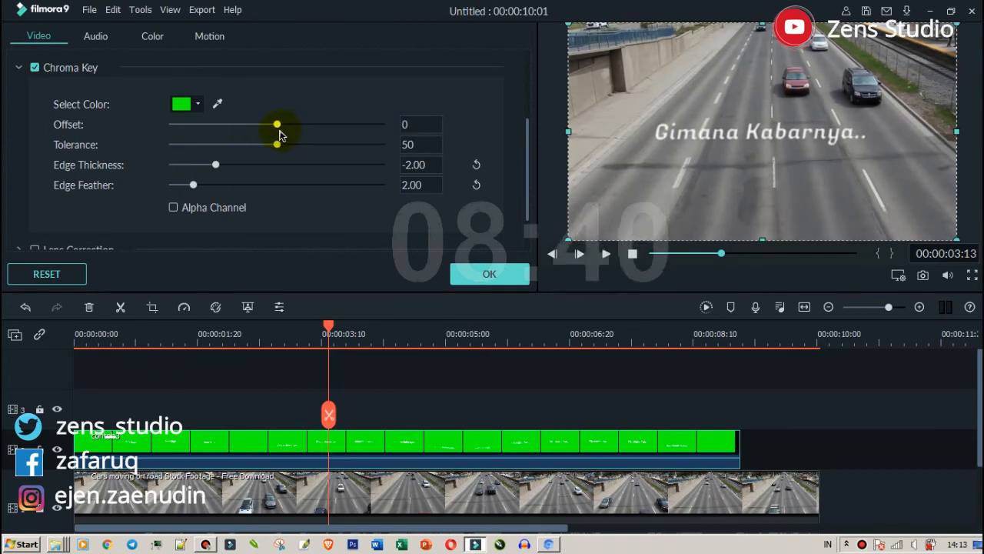
drag(195, 188, 221, 169)
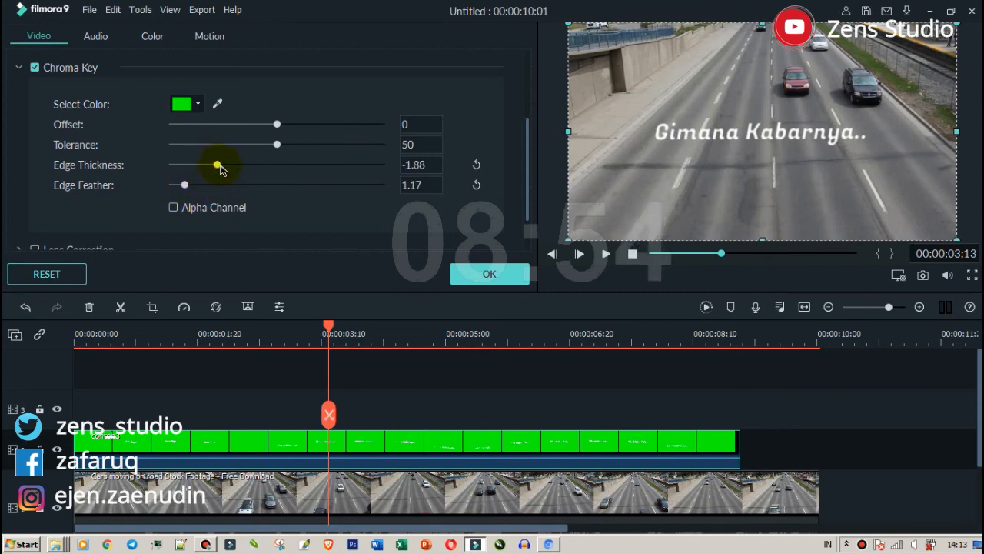
mouse_move(283, 146)
mouse_down()
mouse_move(293, 146)
mouse_move(265, 152)
mouse_move(280, 152)
mouse_up()
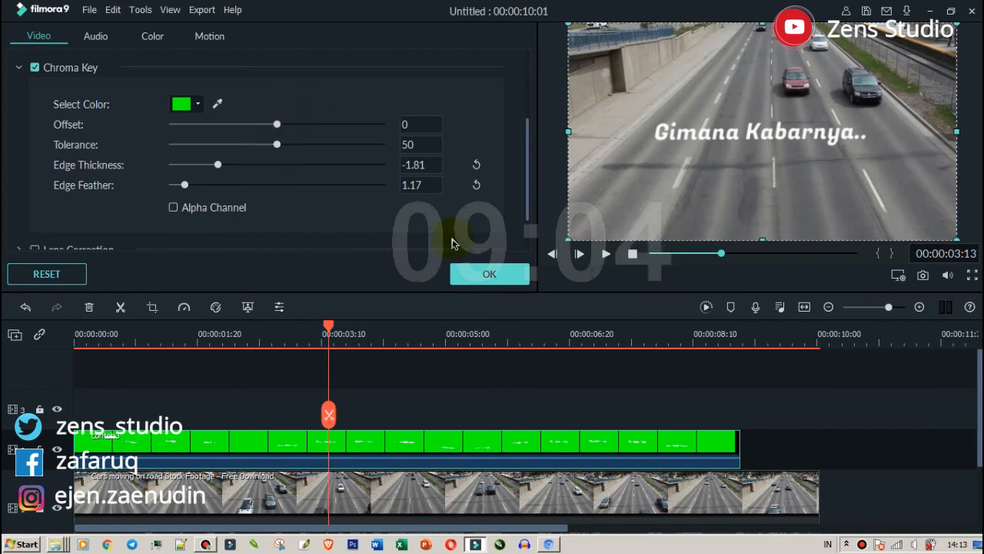
click(490, 274)
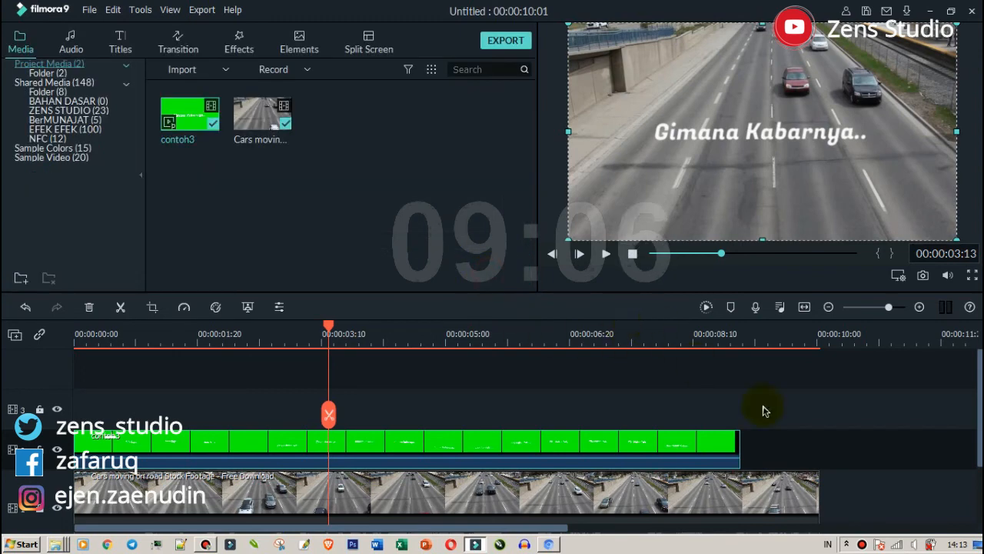
click(632, 254)
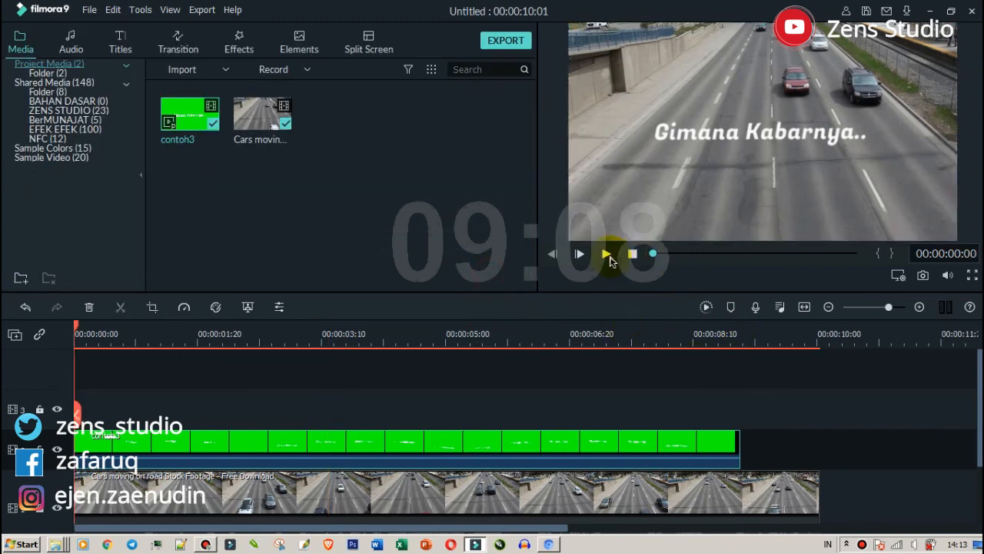
click(606, 253)
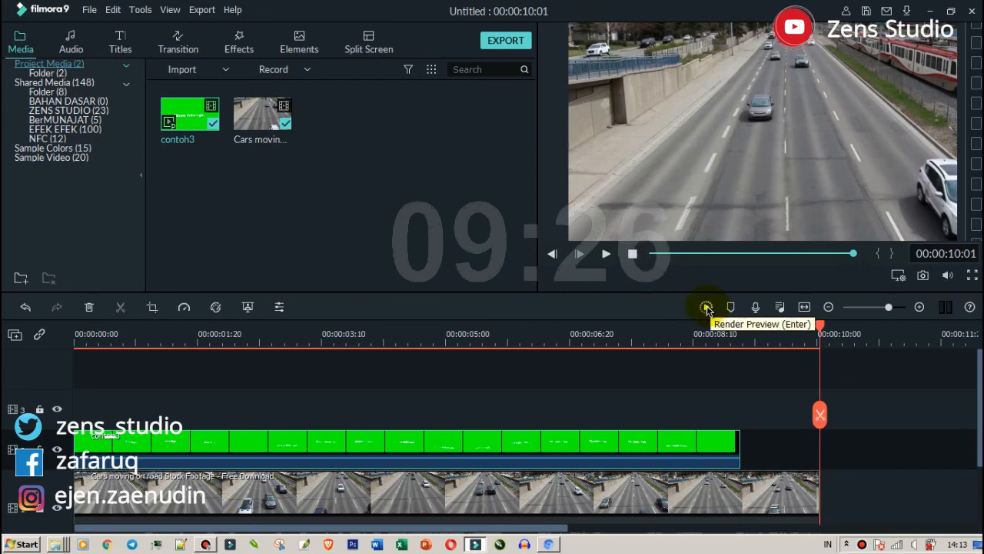
Trim the end of the road footage to line up with the end of the contoh3 clip, and render the timeline preview
click(812, 494)
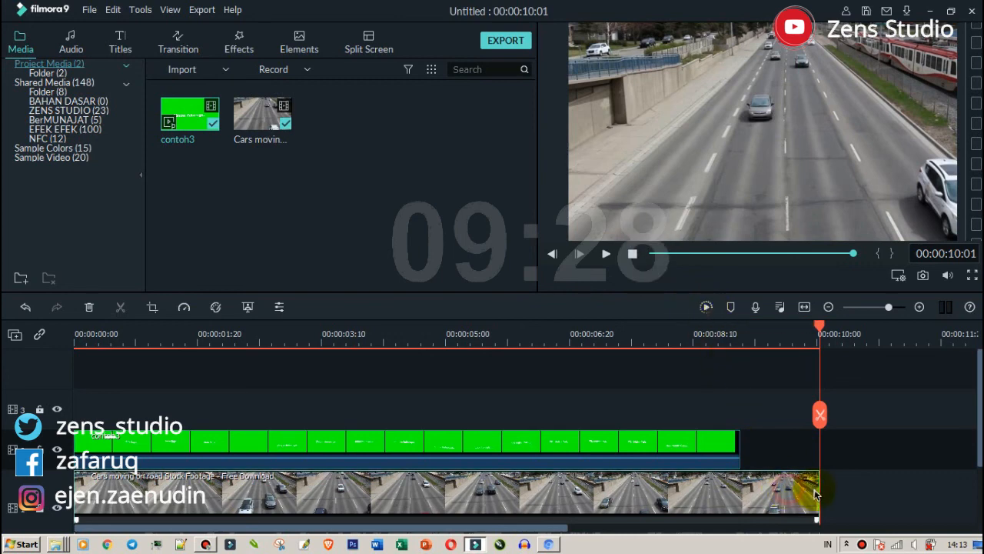
drag(819, 489, 740, 487)
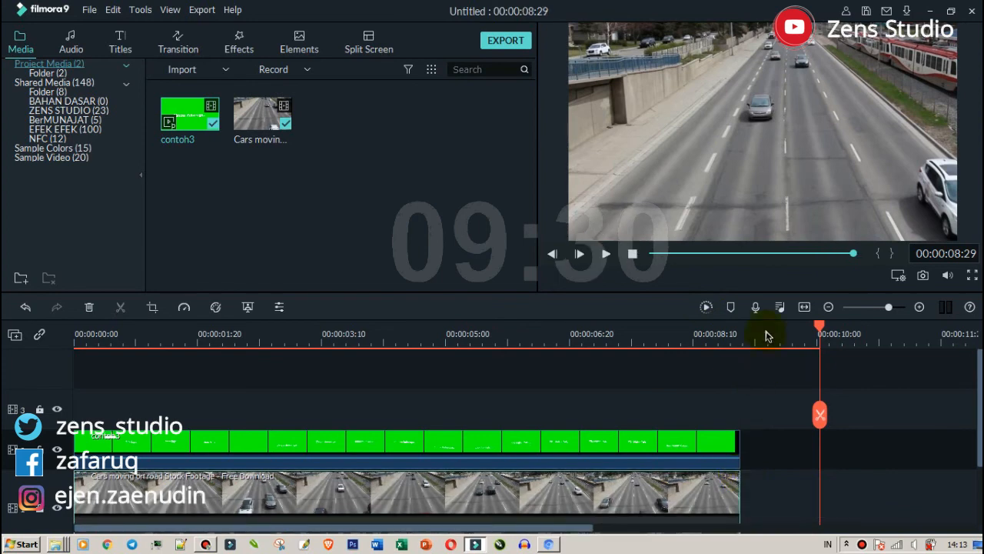
click(707, 308)
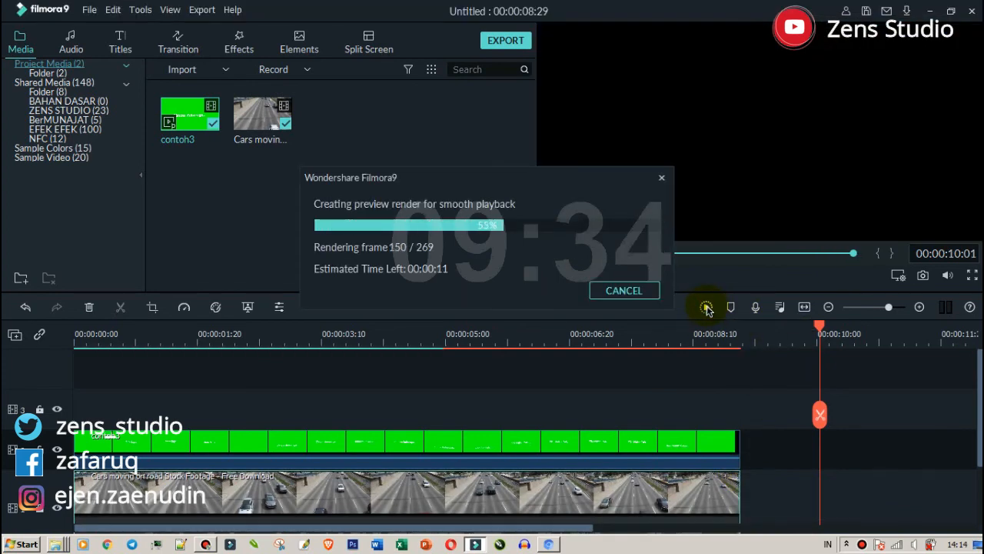
Play the rendered preview from the start and check the last frames, up to 00:00:08:28
click(634, 260)
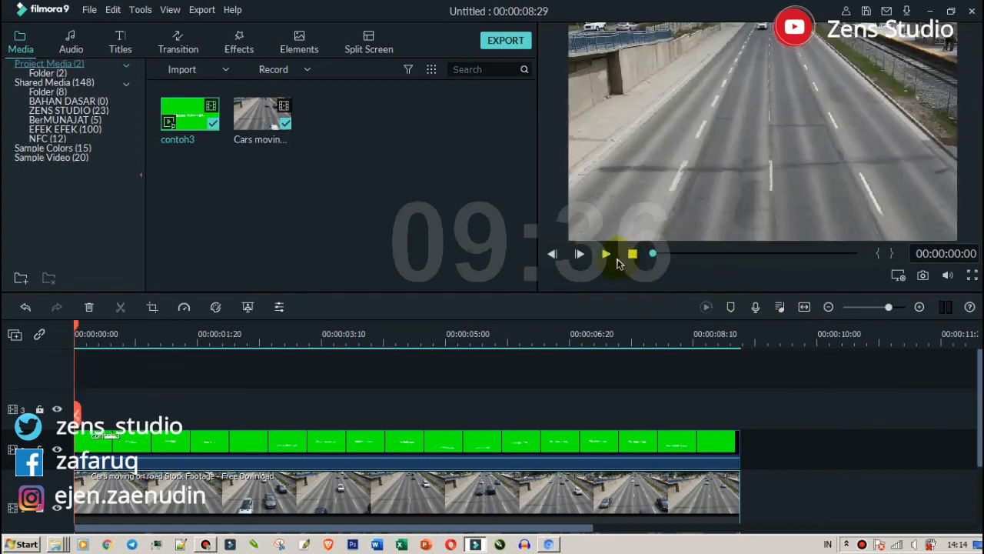
click(608, 254)
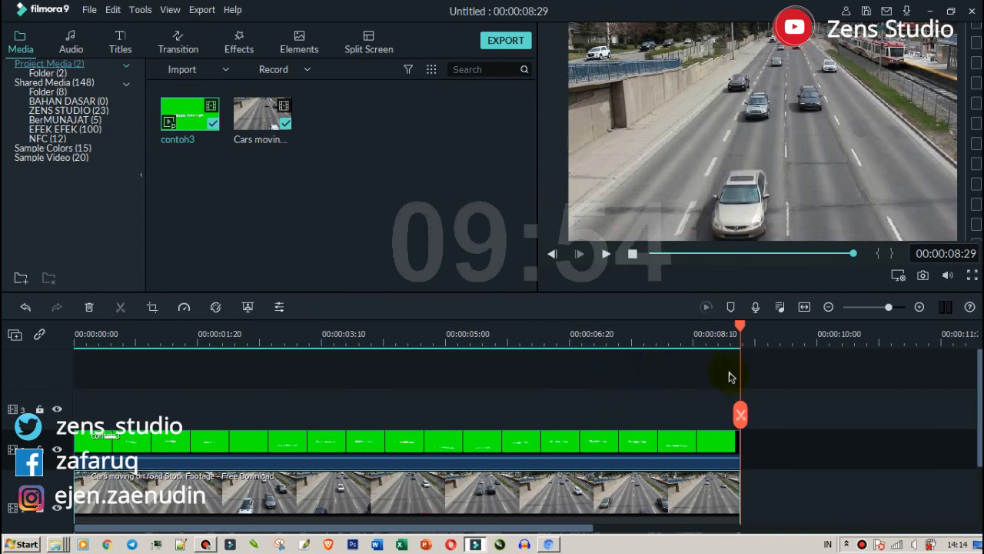
click(732, 340)
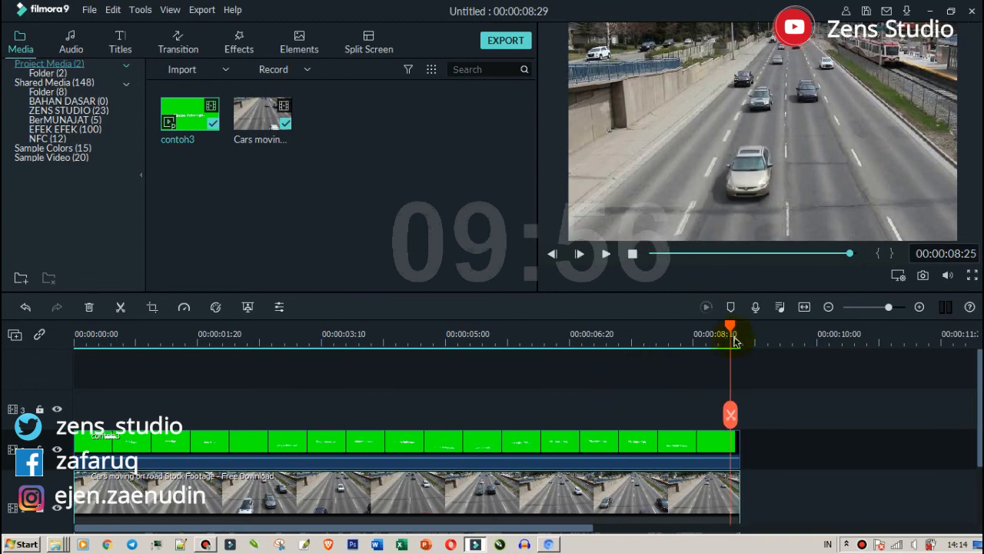
drag(732, 333, 741, 335)
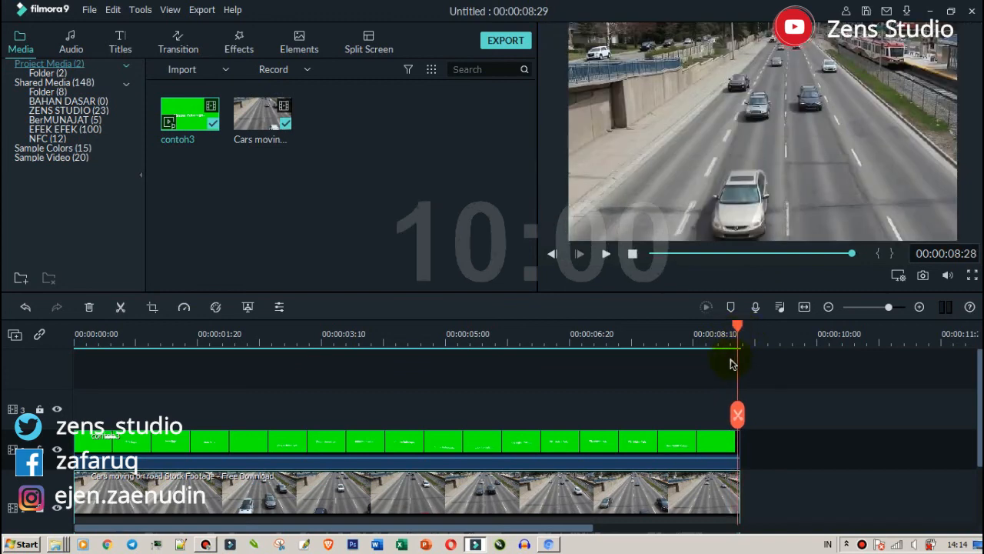